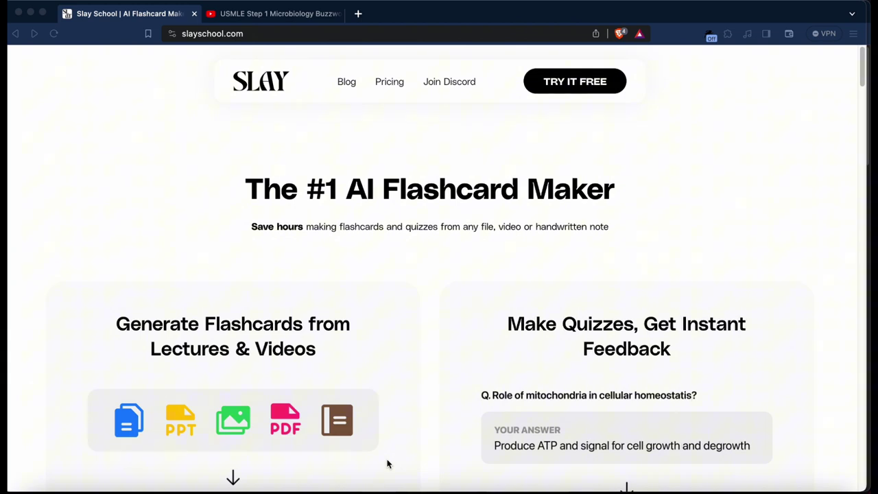
Step: Enter the Slay School app from its homepage and start a new notes upload
click(568, 85)
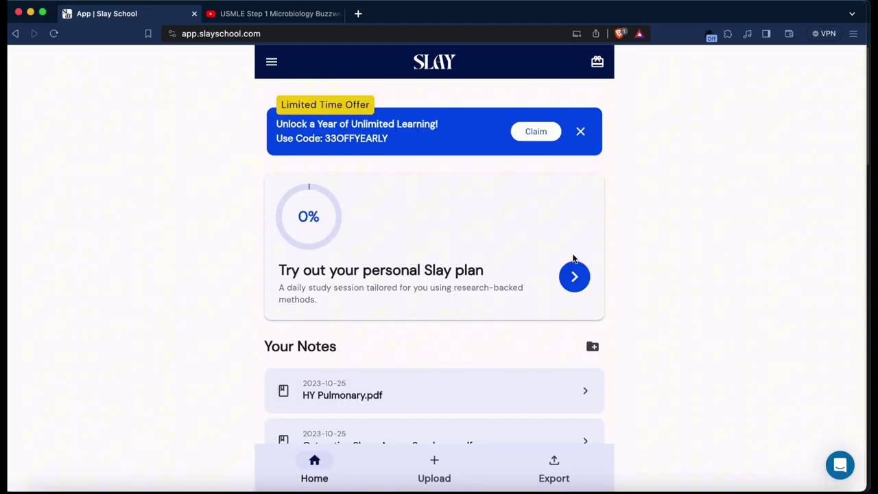
scroll(534, 197, down, 4)
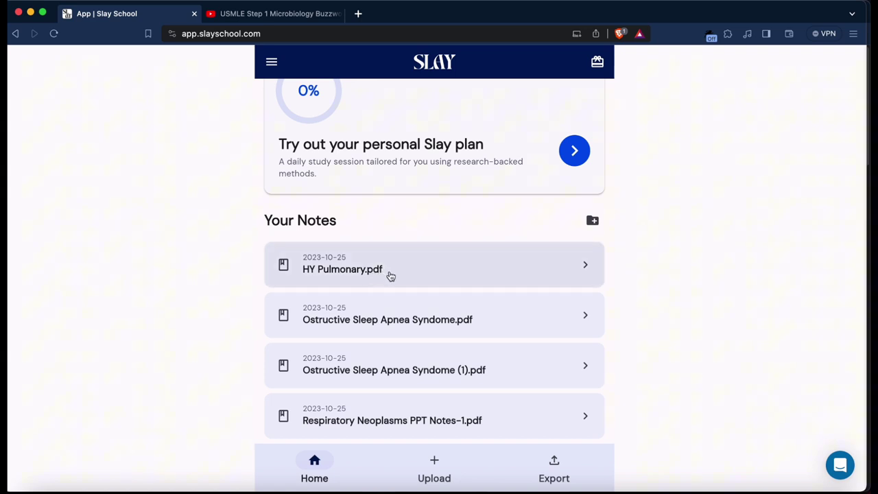
click(437, 463)
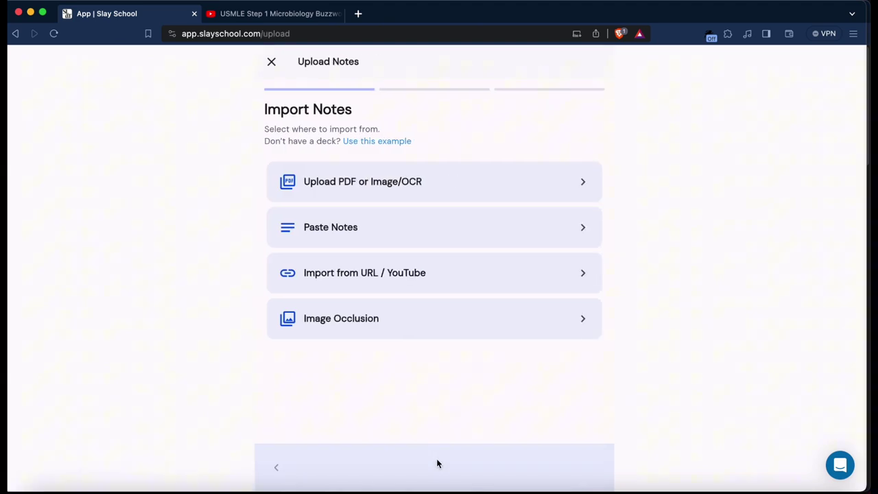
click(559, 188)
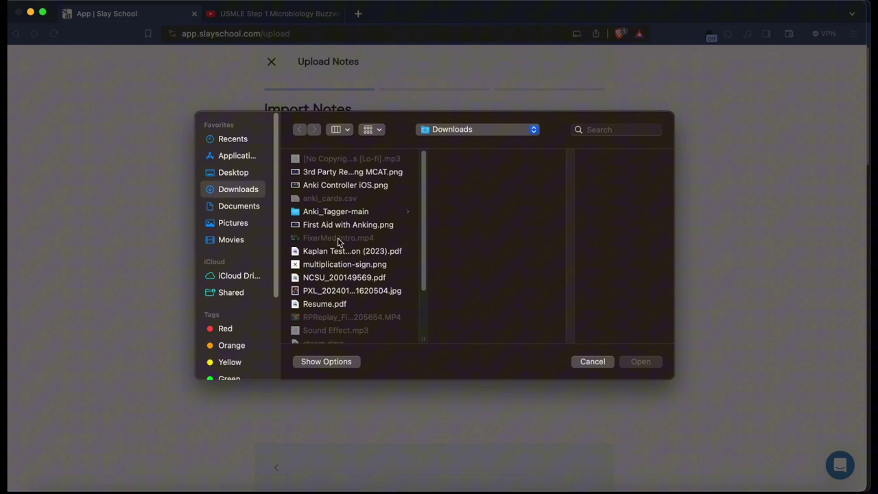
scroll(364, 326, down, 5)
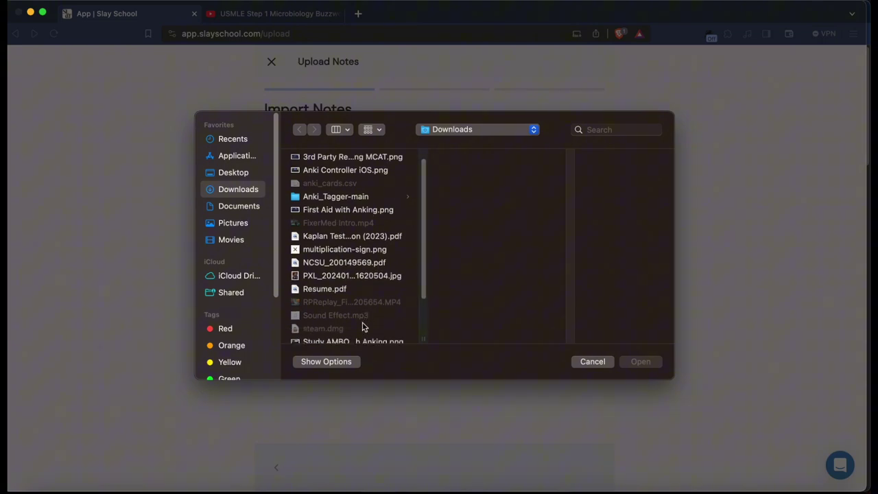
click(589, 359)
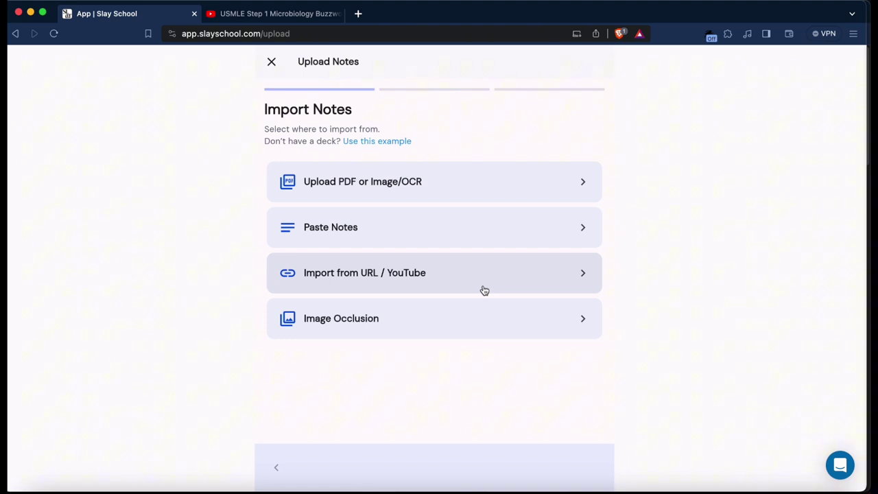
click(274, 16)
click(292, 32)
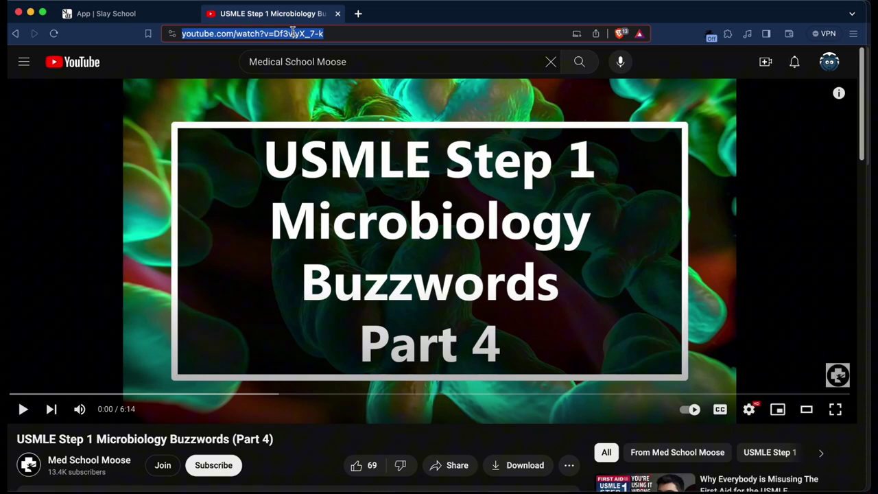
click(144, 15)
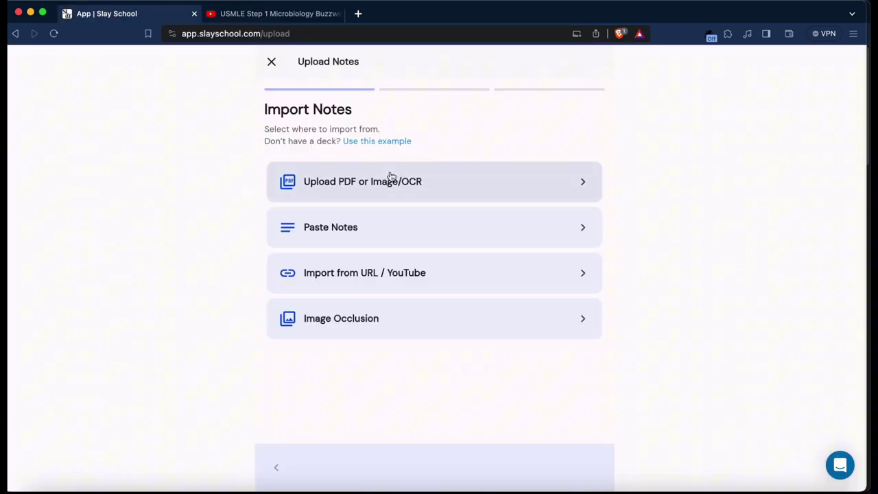
click(386, 264)
text(https://www.youtube.com/watch?v=Df3vjyX_7-k)
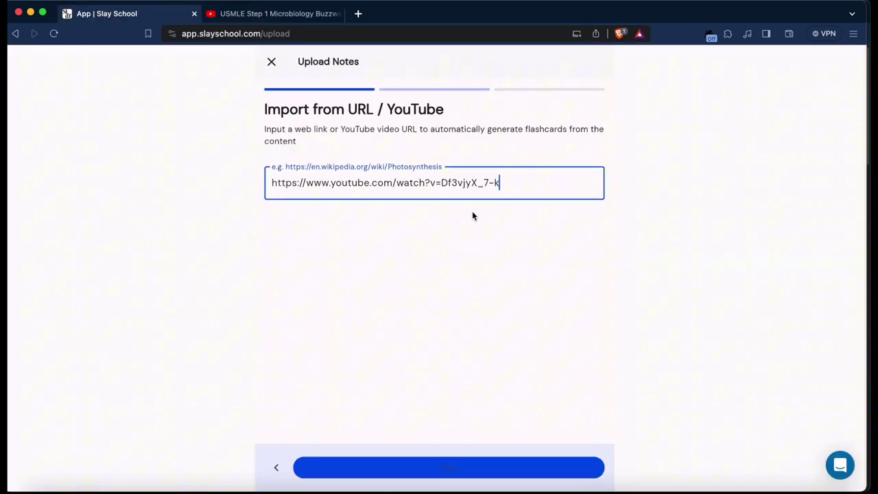
click(472, 470)
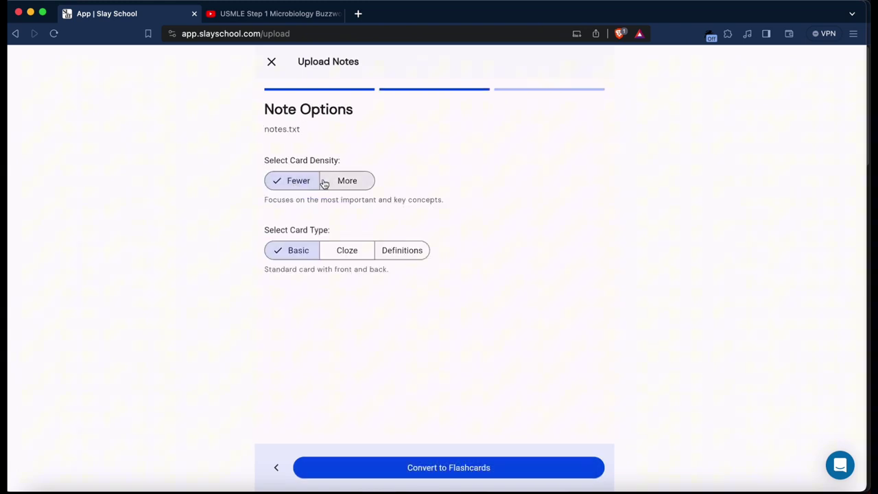
click(347, 252)
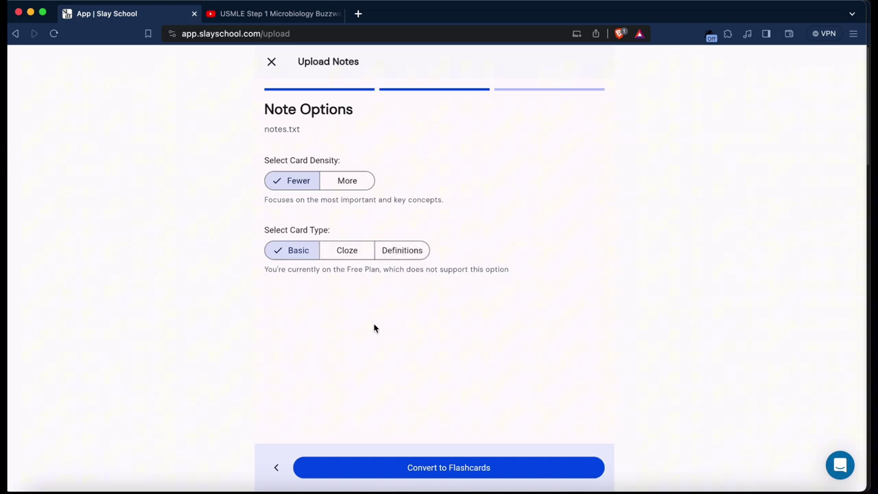
click(409, 471)
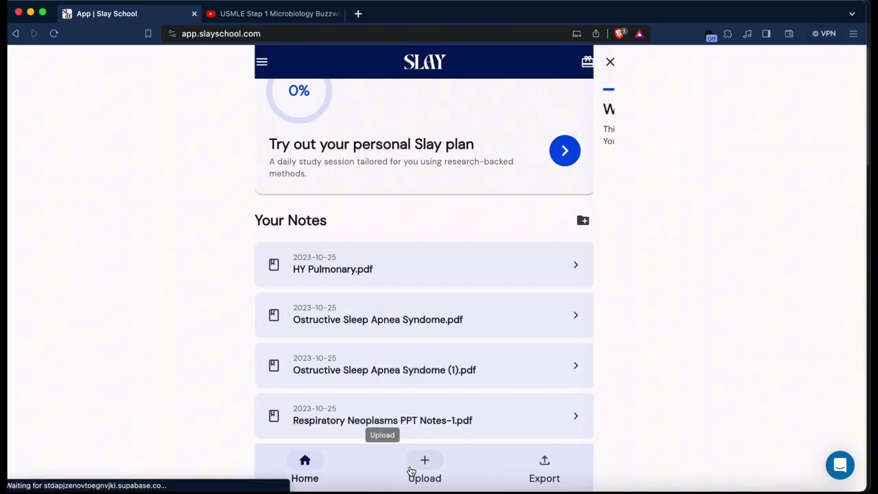
scroll(411, 407, down, 2)
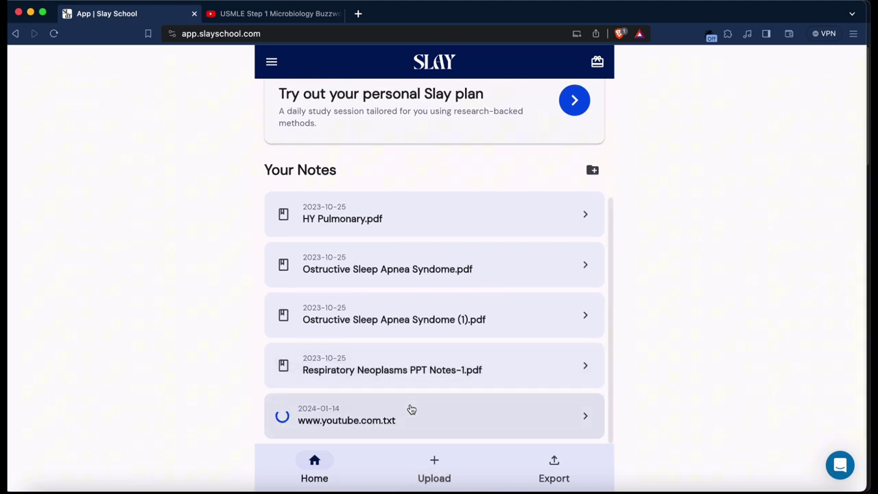
click(585, 417)
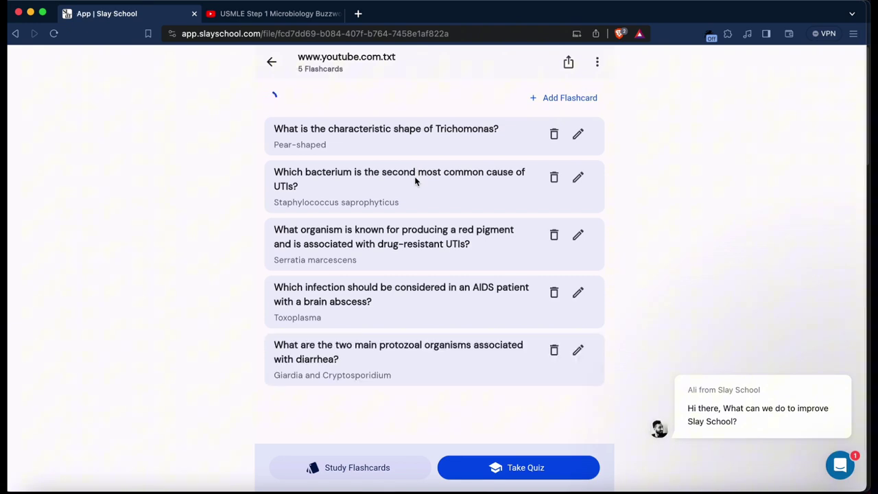
Step: Skim the source YouTube video up to 1:06 and compare its buzzwords with the generated flashcards
click(267, 14)
key(Right)
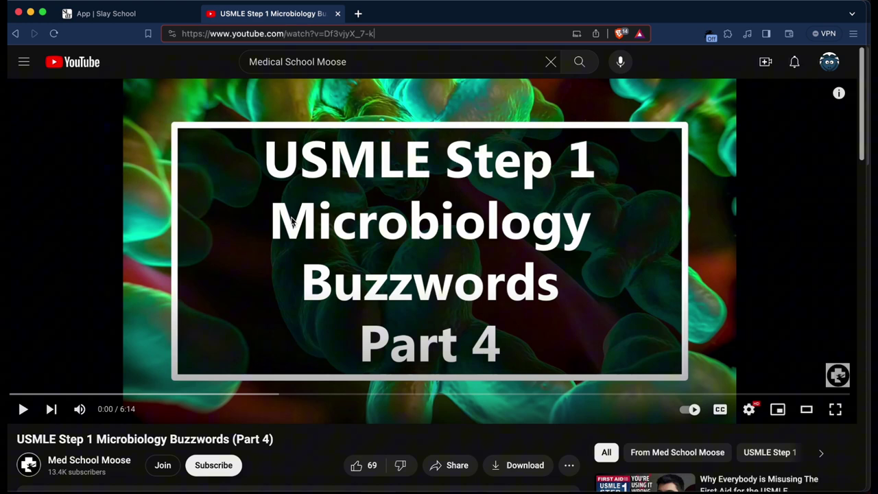
drag(27, 396, 56, 396)
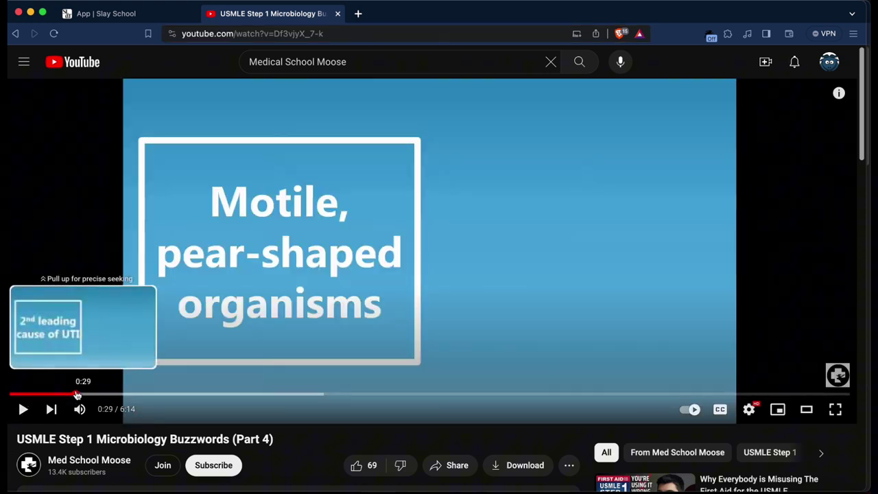
click(109, 395)
click(159, 395)
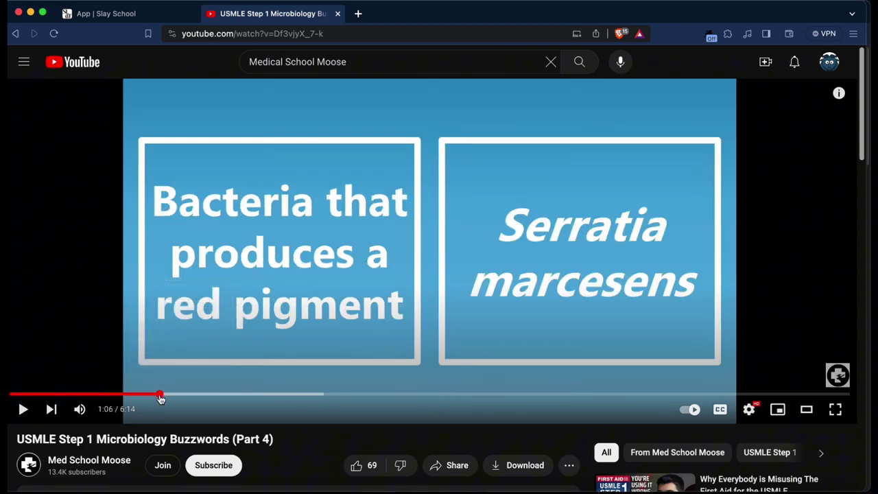
click(154, 14)
scroll(314, 258, down, 10)
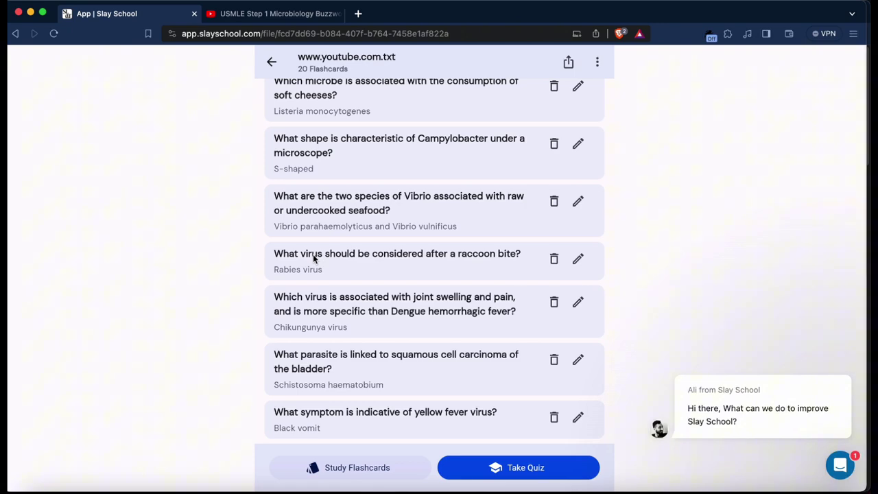
scroll(509, 206, down, 5)
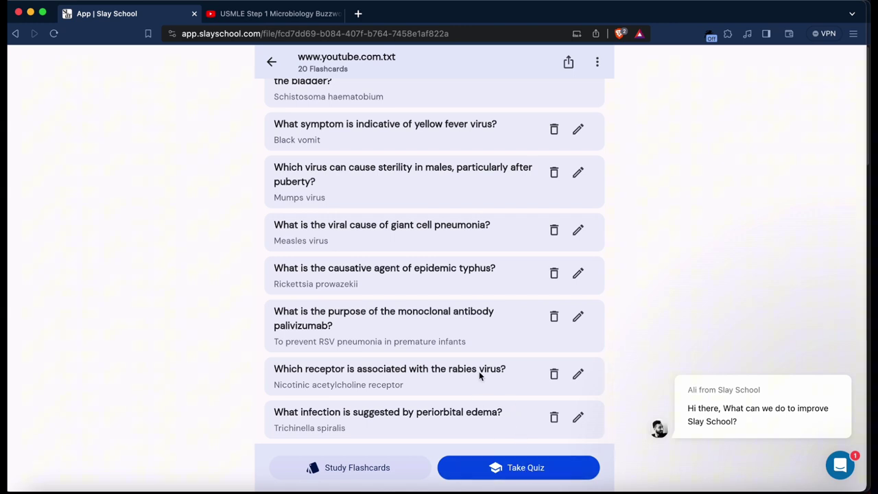
Step: Preview the first question of the deck's quiz and return to the flashcard list
click(495, 470)
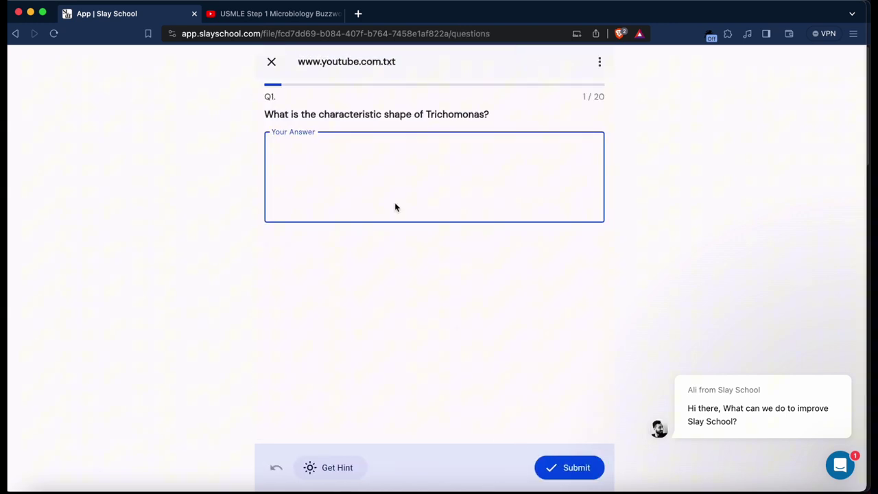
click(271, 63)
scroll(483, 312, up, 5)
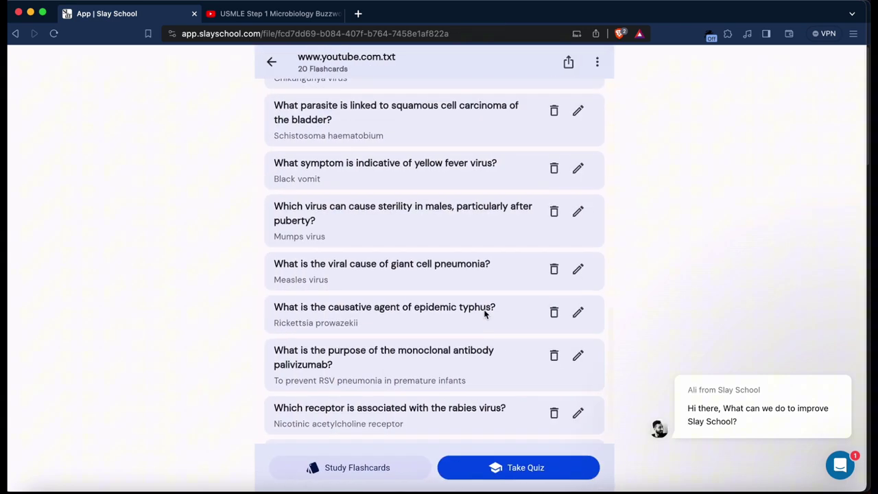
Step: Start studying the deck, reveal the answer to the Trichomonas shape card and mark it as known
click(357, 467)
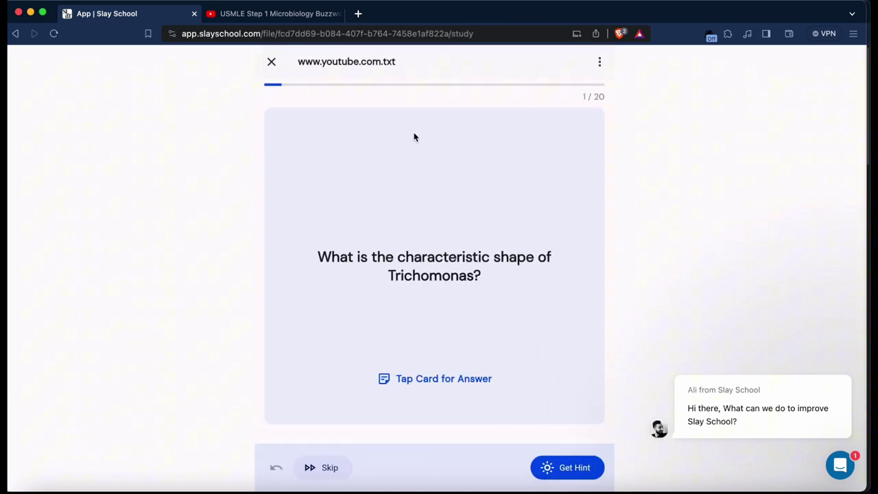
click(478, 176)
click(477, 214)
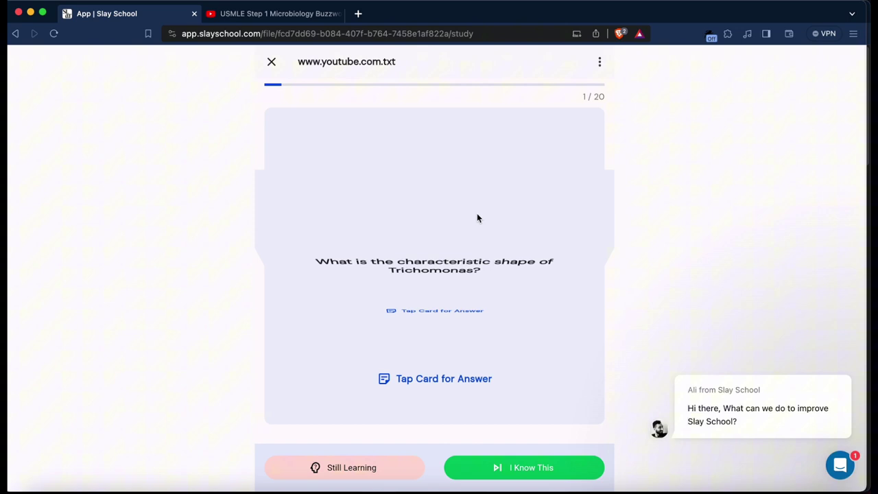
click(497, 241)
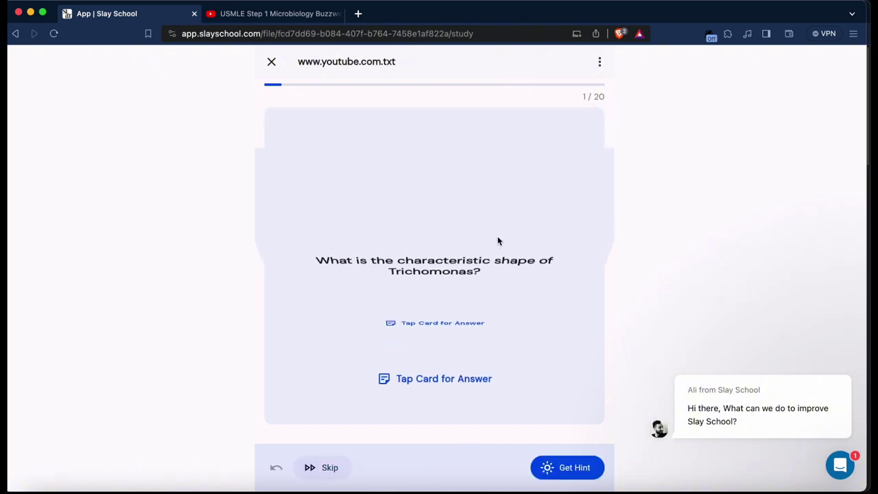
click(446, 240)
click(479, 345)
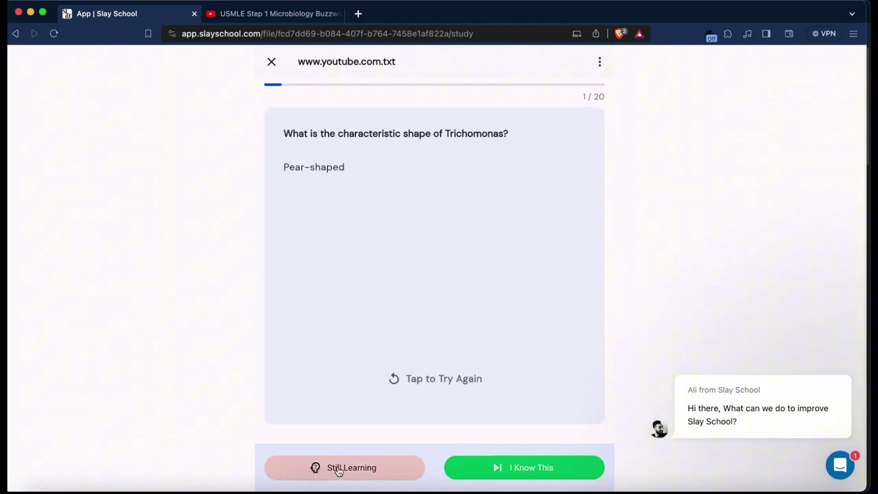
click(525, 469)
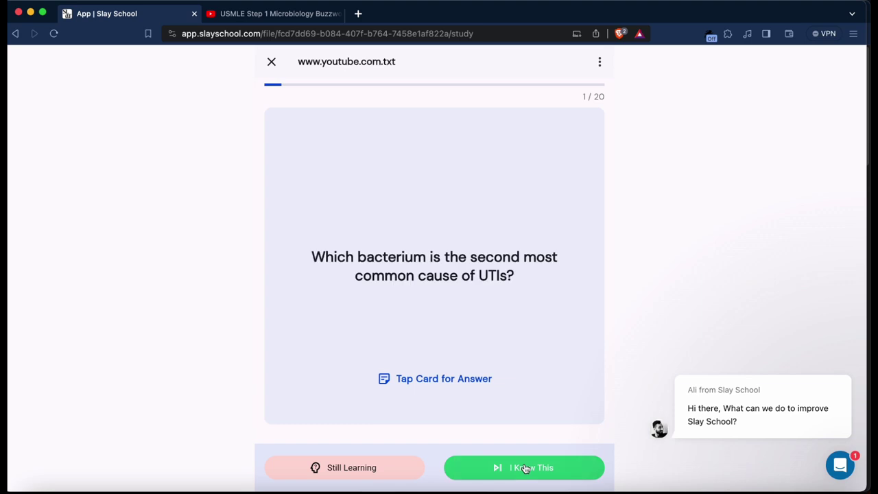
Step: Reveal the second and third cards, marking the UTI bacterium card as known and the red pigment card as still learning
click(479, 339)
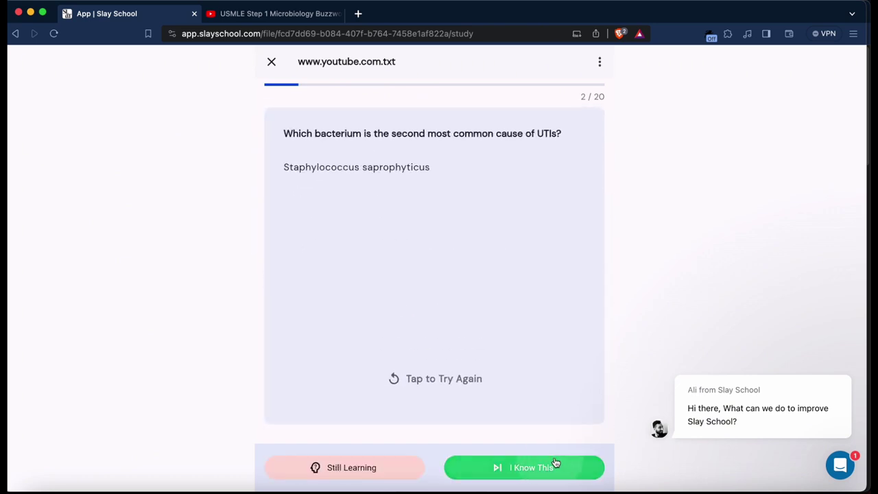
click(554, 465)
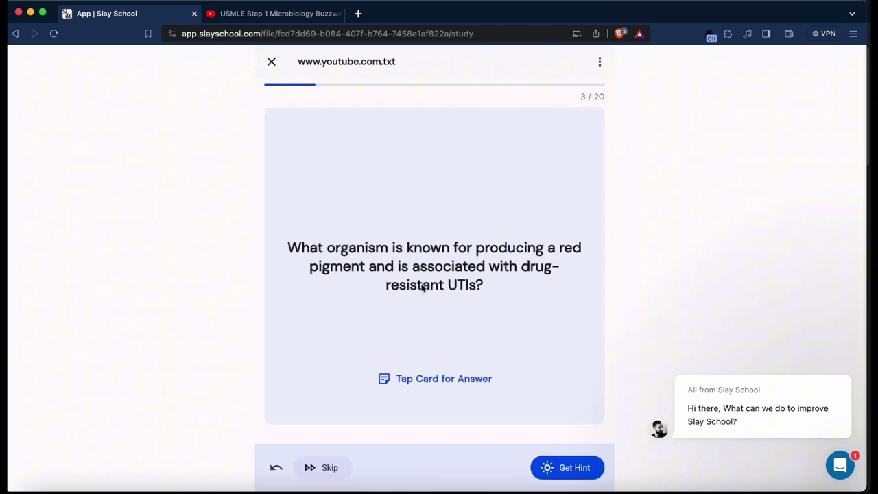
click(436, 319)
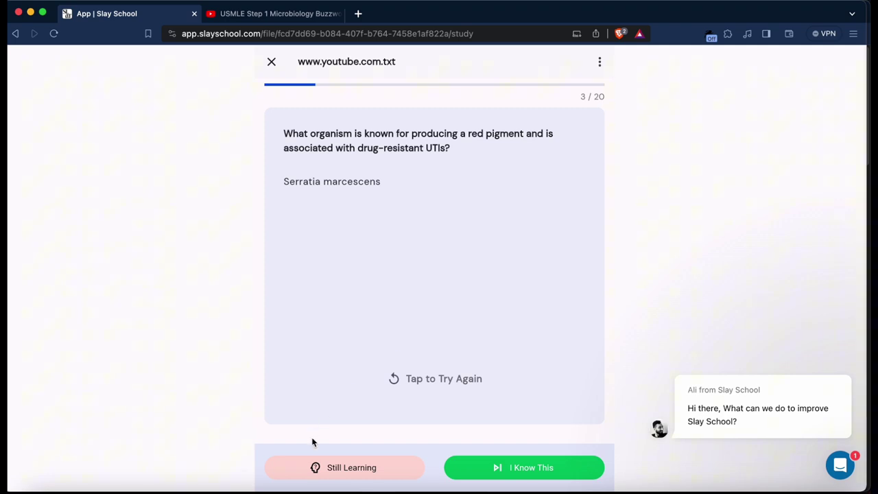
click(319, 467)
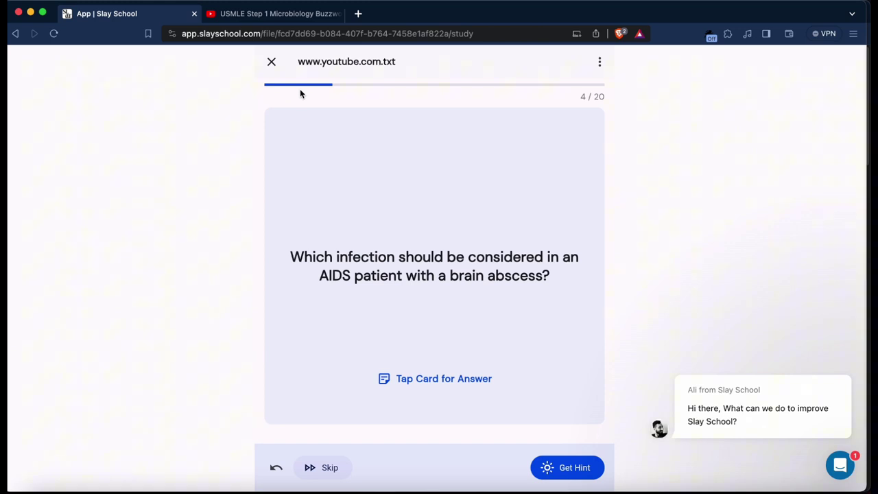
Step: Check the available options for the AIDS brain abscess card and leave the study session
click(600, 68)
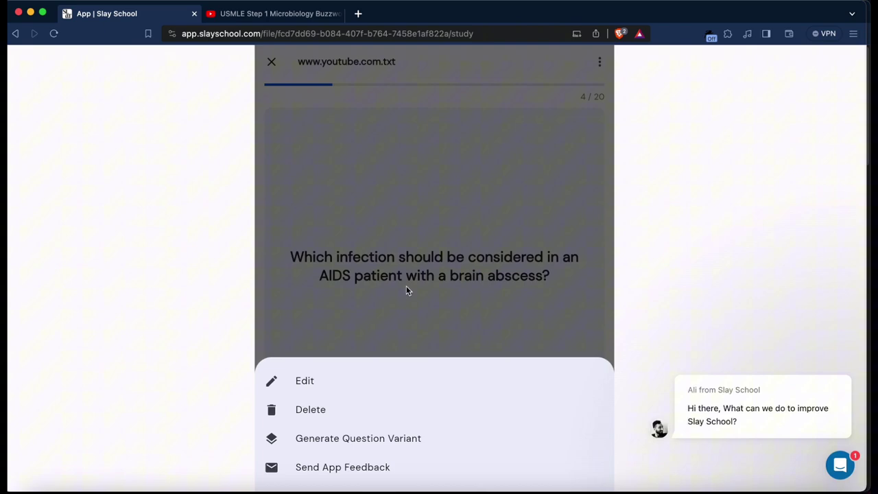
click(379, 333)
click(271, 63)
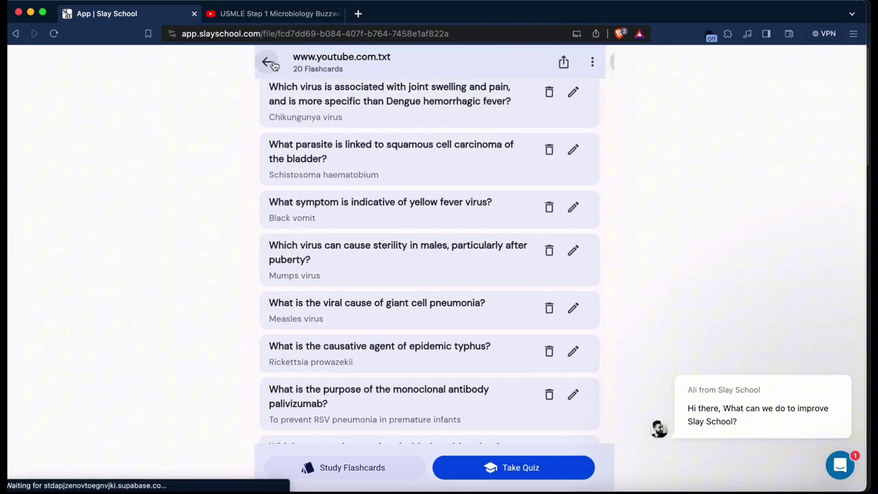
scroll(462, 366, down, 3)
scroll(459, 369, up, 5)
scroll(573, 90, up, 5)
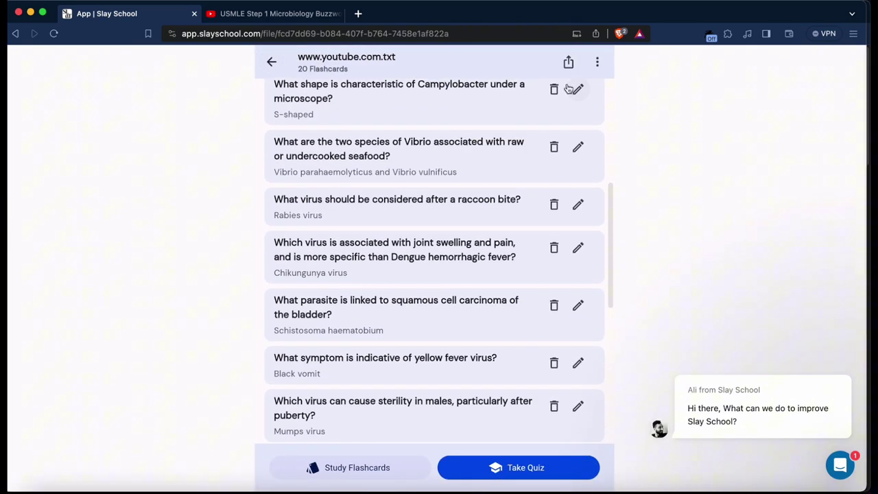
click(569, 62)
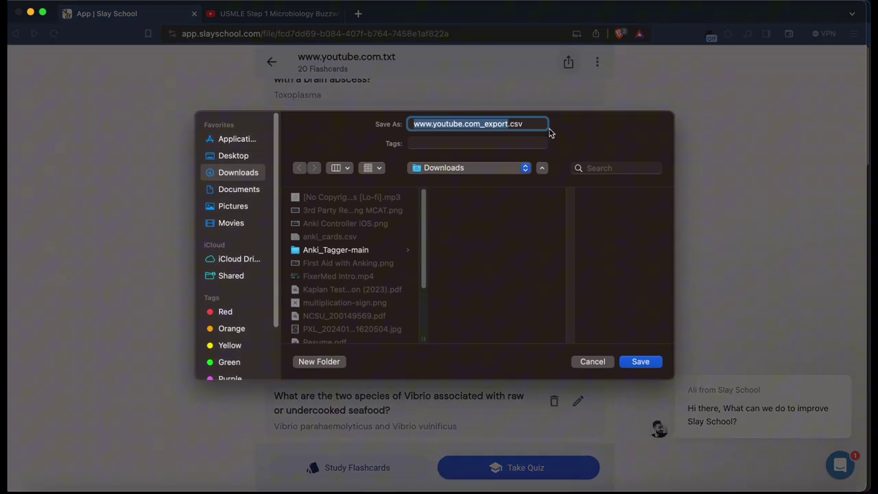
click(592, 361)
scroll(515, 227, up, 2)
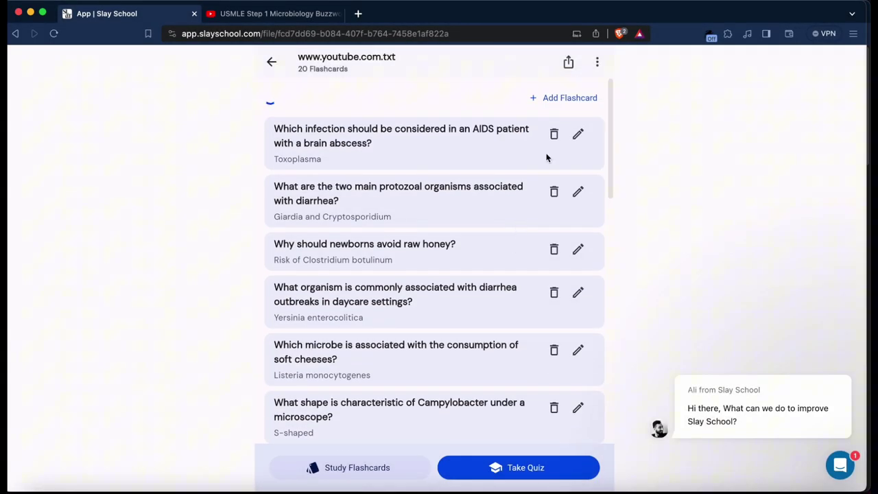
Step: Look through the deck's options and flashcards, and check its direct CSV export without saving the file
click(598, 63)
click(371, 315)
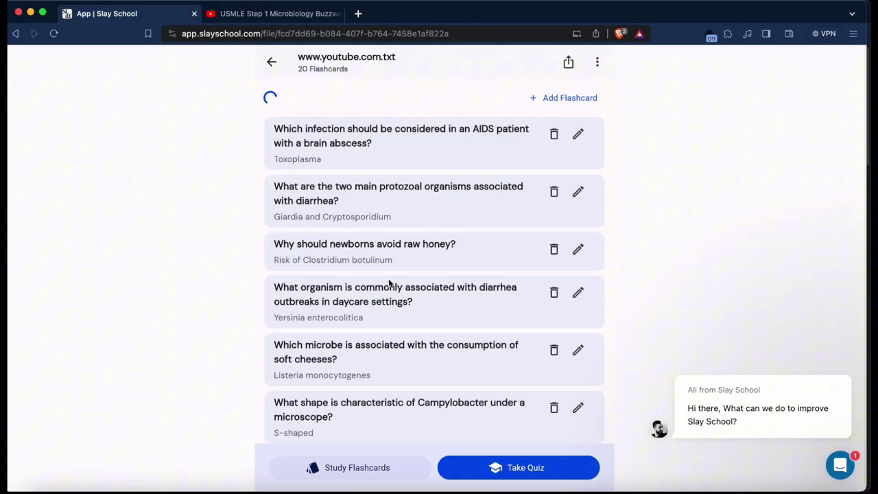
scroll(414, 204, down, 10)
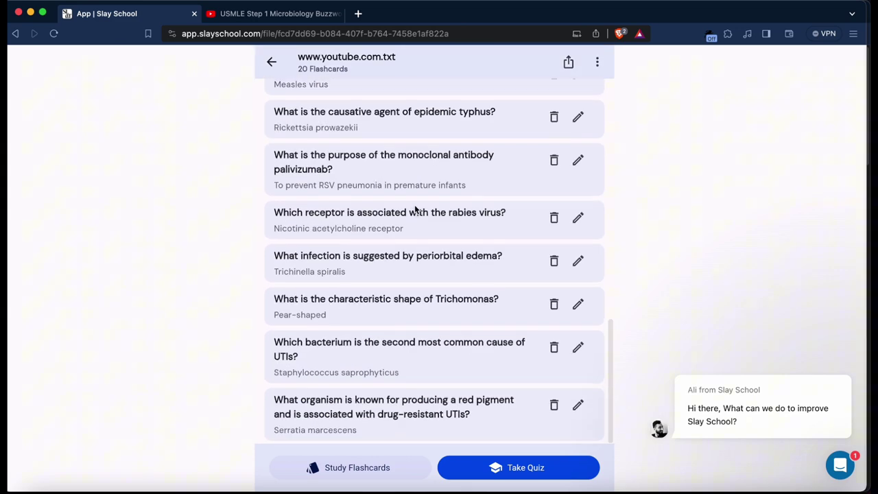
scroll(414, 206, up, 6)
click(568, 62)
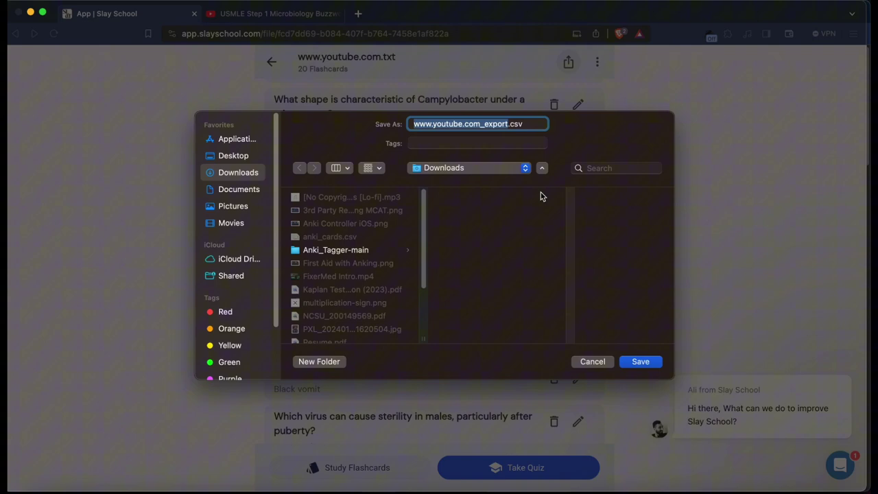
click(593, 362)
click(271, 72)
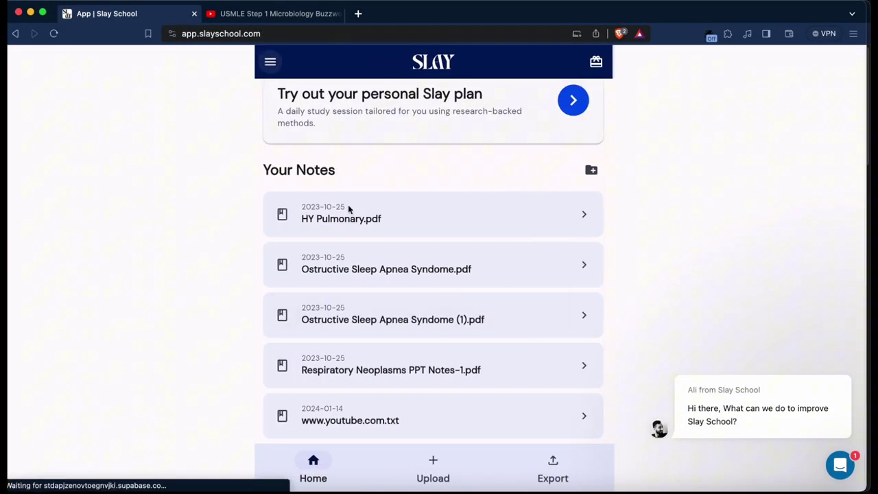
click(543, 468)
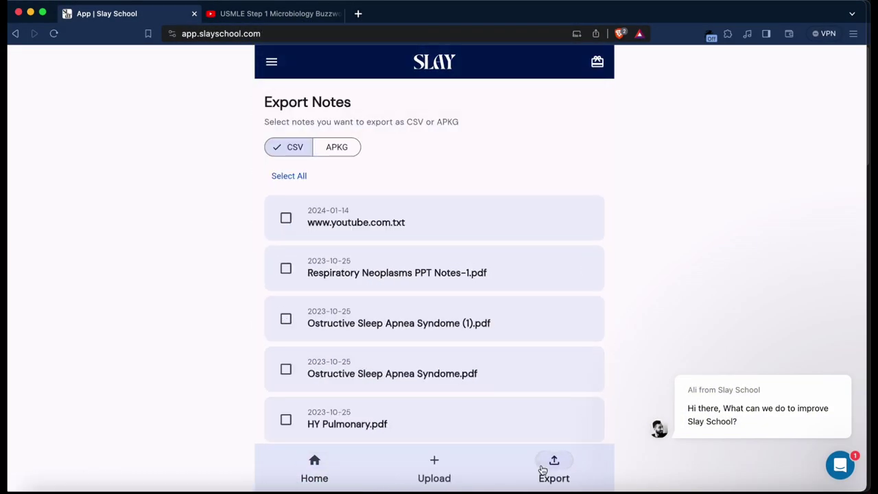
click(337, 151)
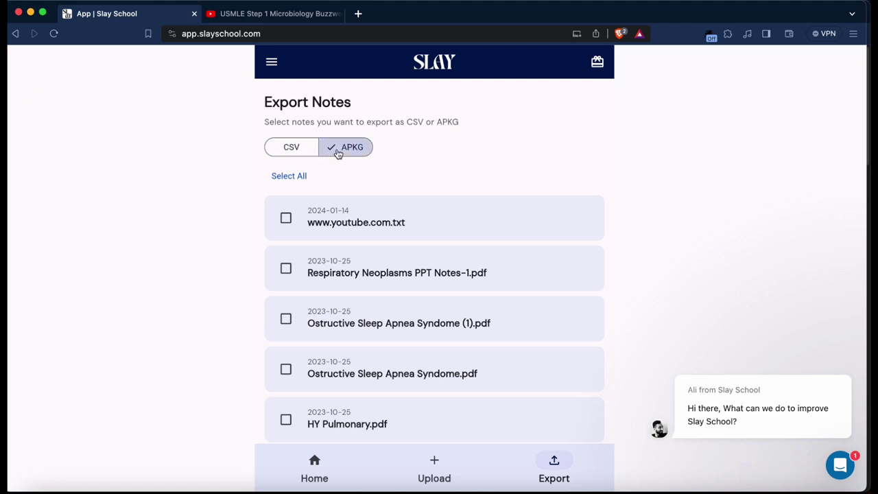
click(286, 218)
click(575, 177)
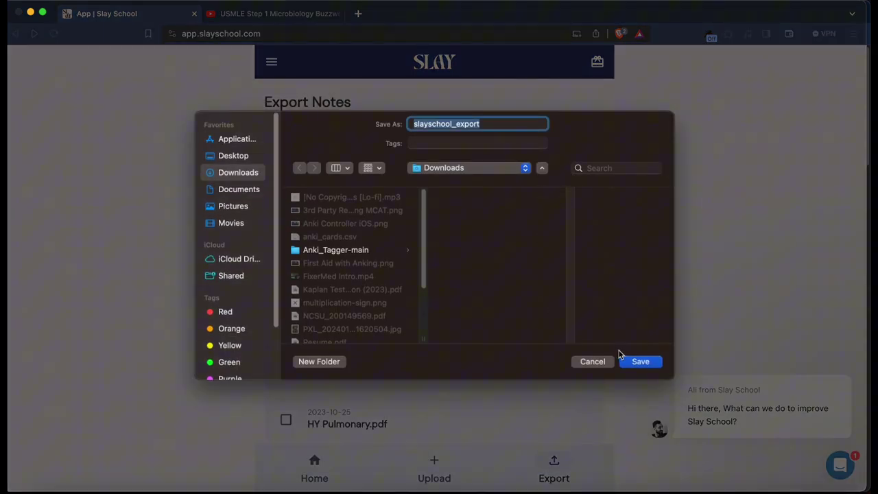
click(637, 361)
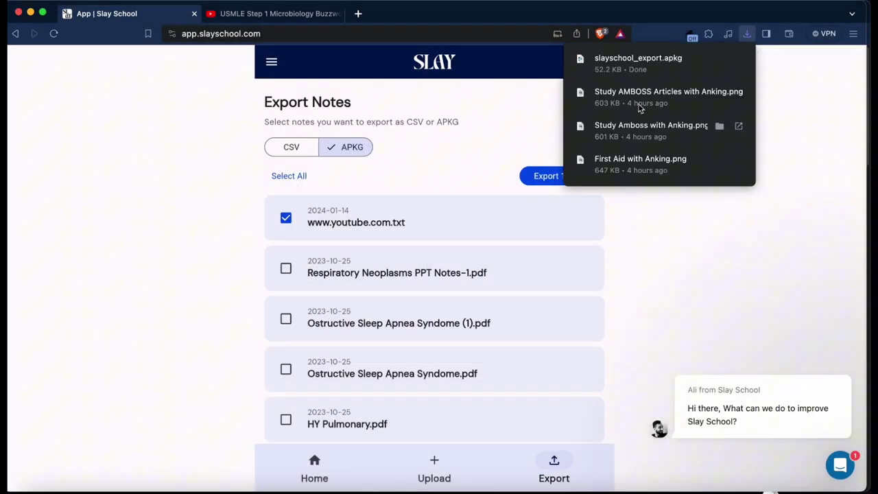
Step: Open the downloaded slayschool_export.apkg in Anki, import it with the default options and close the import window
click(654, 63)
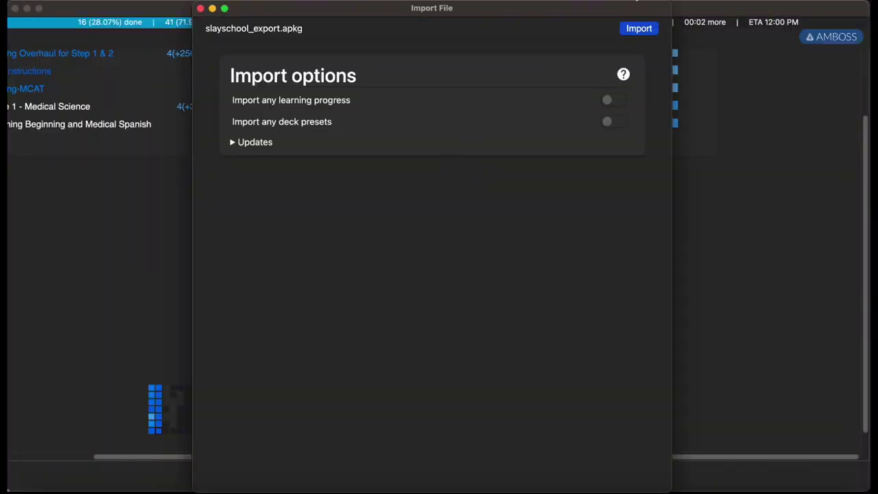
click(639, 28)
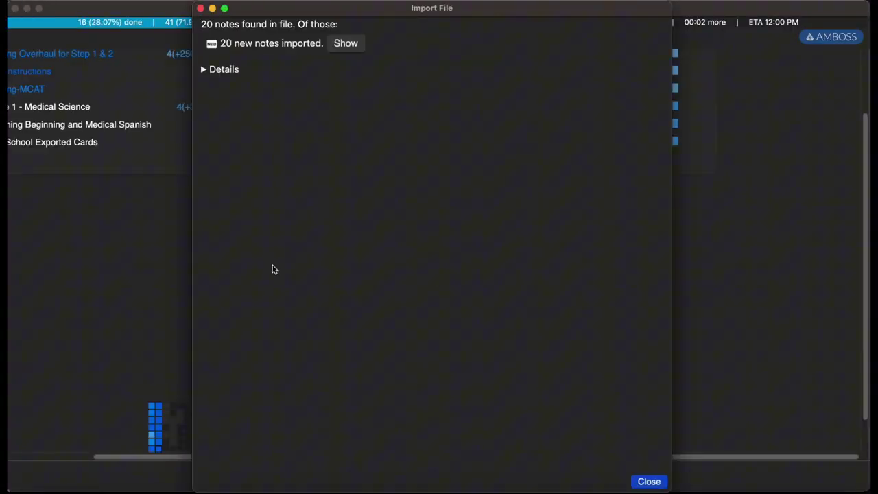
click(201, 9)
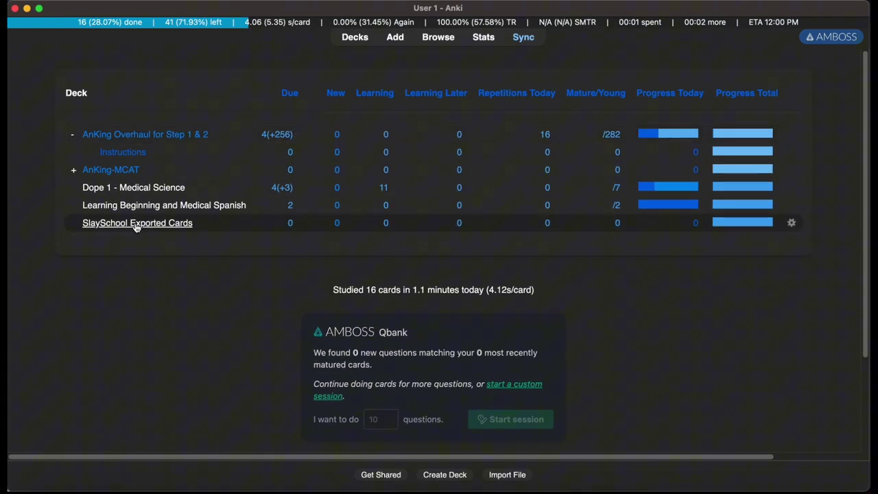
Step: Rename the SlaySchool Exported Cards deck to "USMLE Med School Moose High Yield Part 4"
click(791, 223)
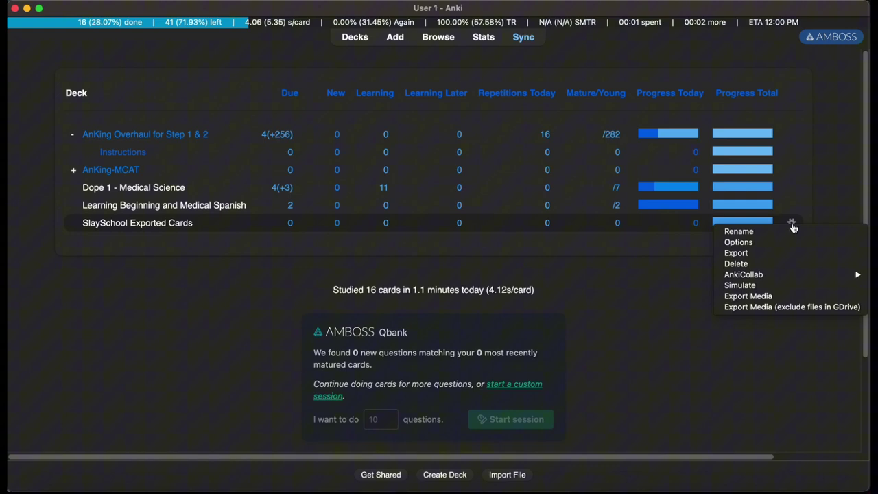
click(738, 232)
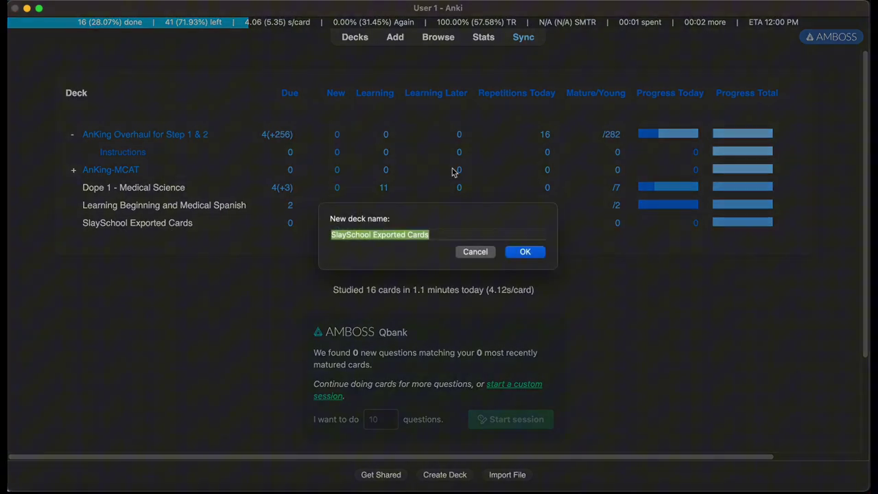
text(USMLE Med School Moos)
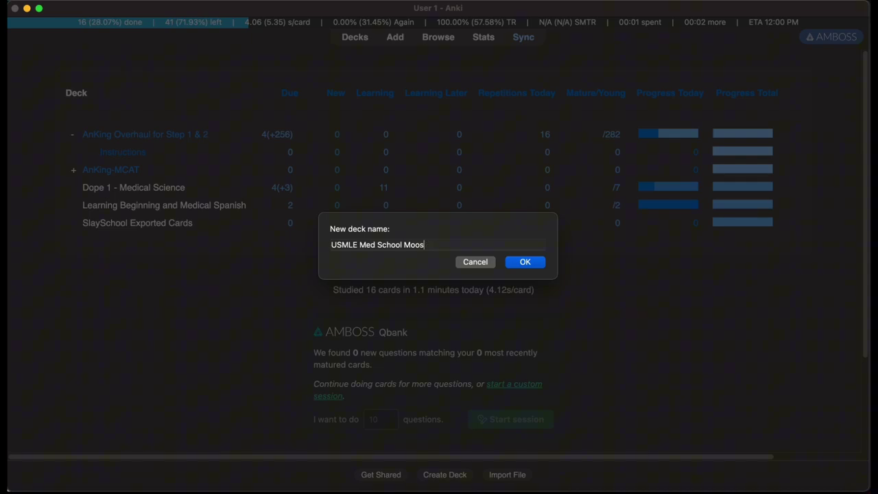
text(e High Yield Part 4)
key(Return)
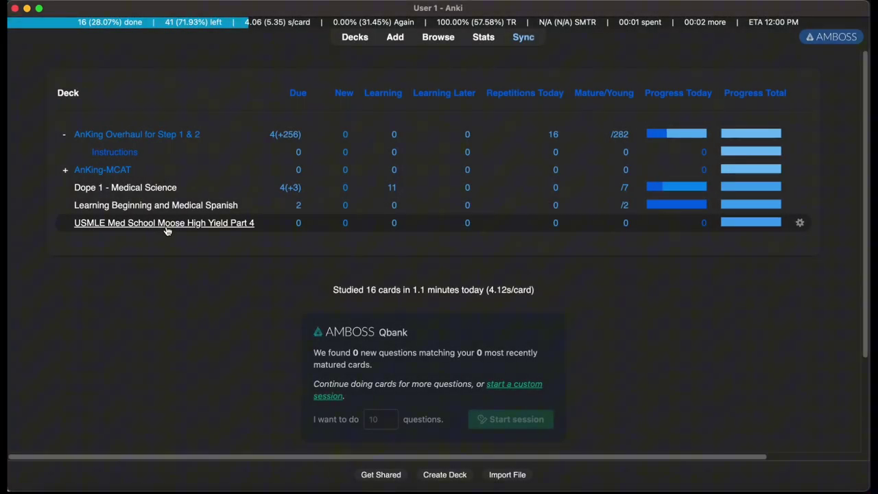
Step: Open the renamed deck's custom study settings and increase today's new card limit by 20 cards
click(166, 231)
click(437, 475)
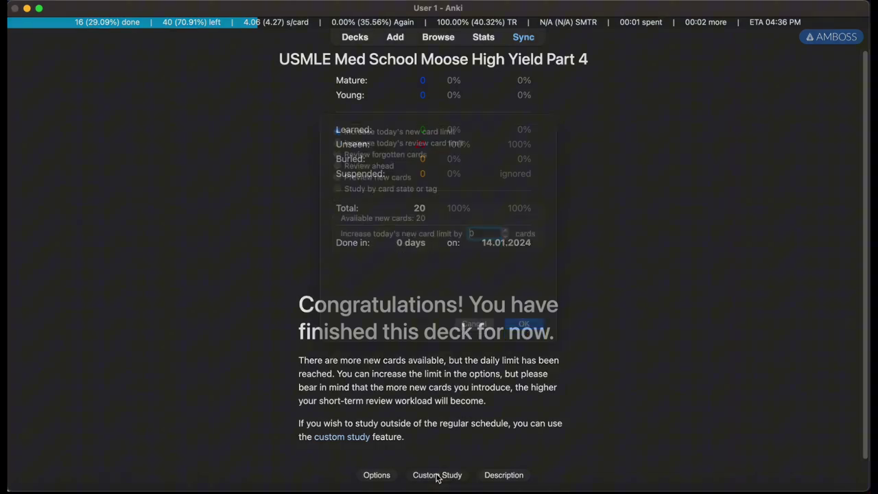
text(20)
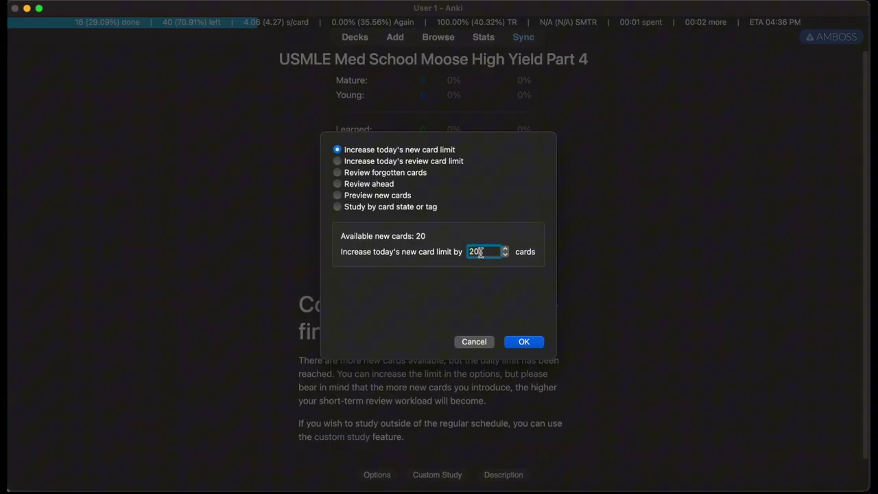
key(Return)
Step: Study the new cards from the AIDS brain abscess question through the Chikungunya virus card, revealing each answer and rating it Good
key(s)
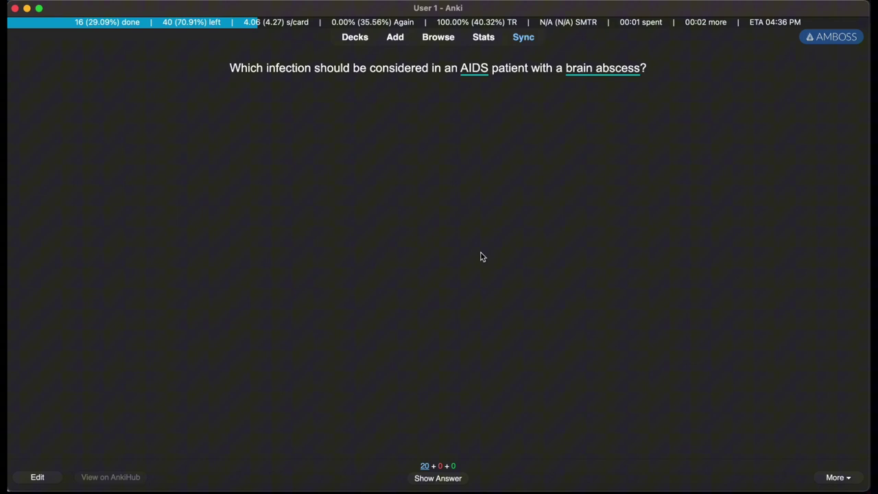
key(space)
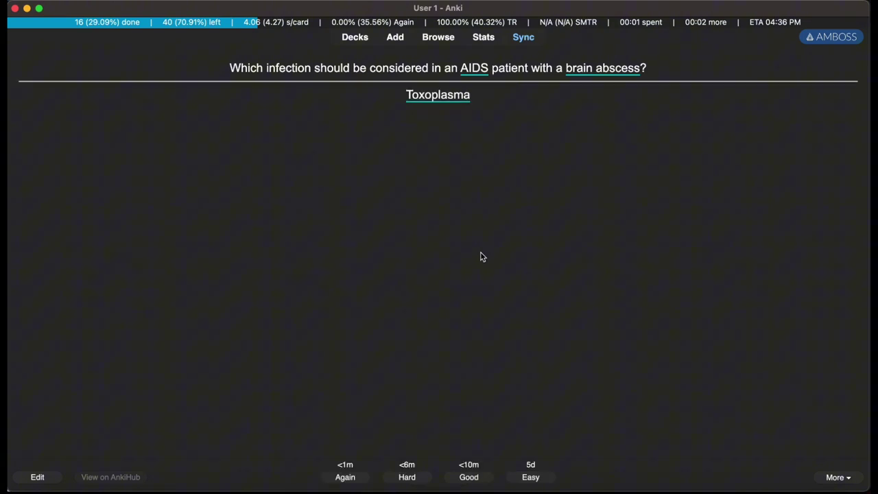
key(space)
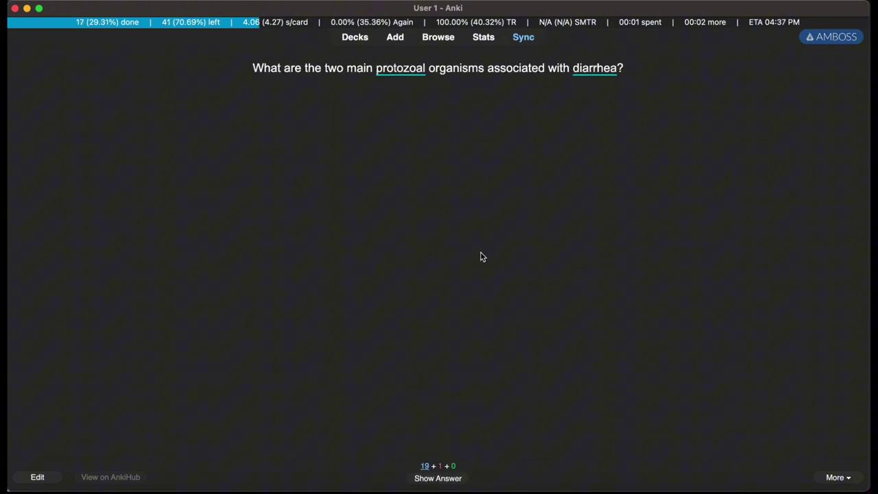
key(space)
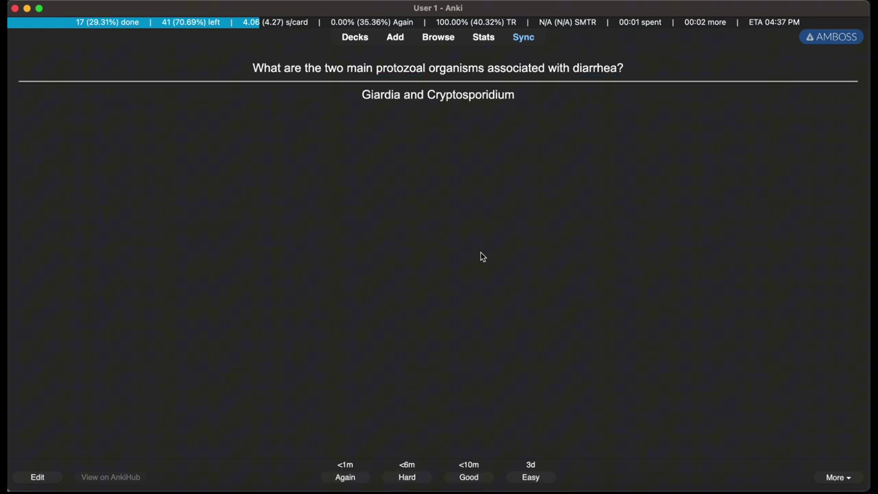
key(space)
key(space)
key(space)
key(space)
key(space)
key(space)
key(space)
key(space)
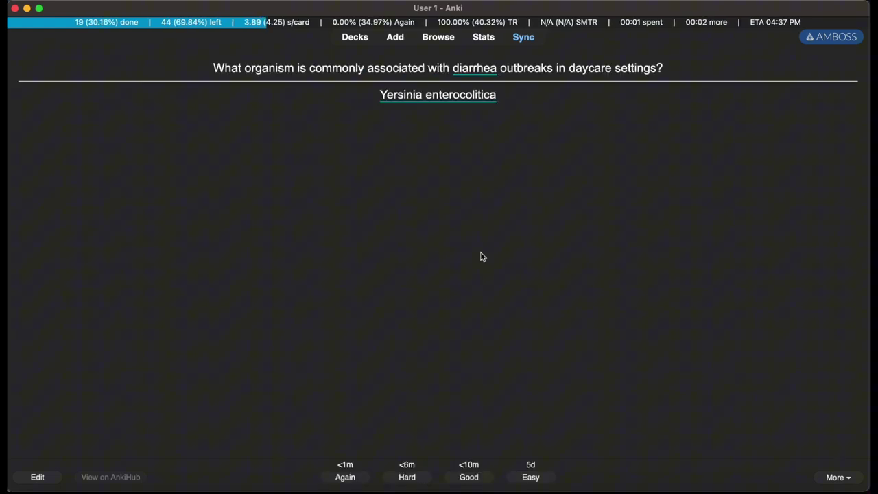
key(space)
key(space)
key(space)
key(space)
key(space)
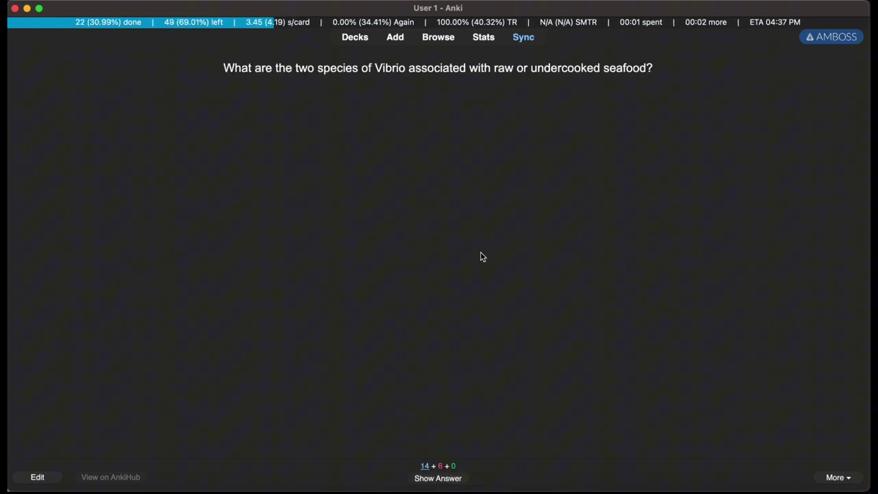
key(space)
key(space)
key(space)
key(space)
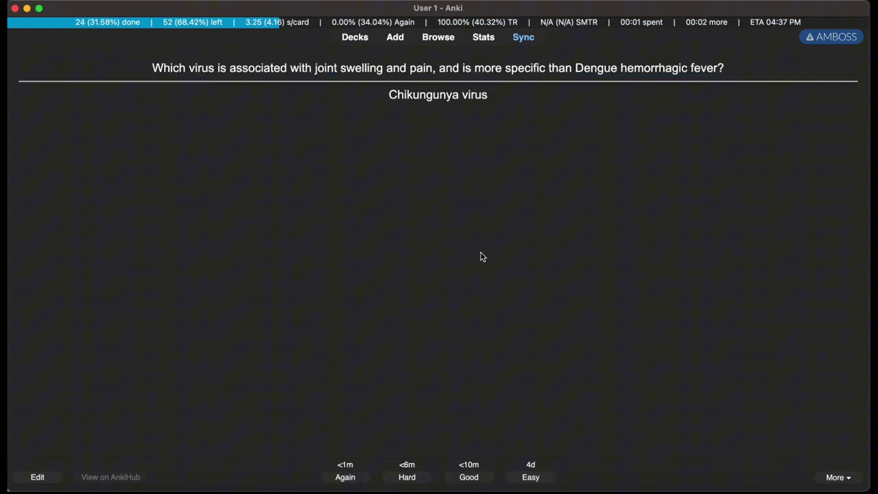
Step: Return to the deck list and delete the USMLE Med School Moose High Yield Part 4 deck
click(361, 41)
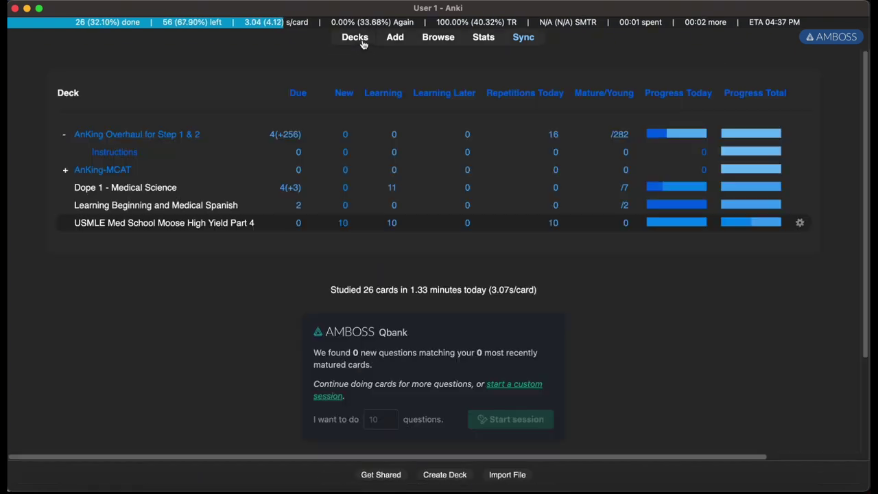
click(800, 222)
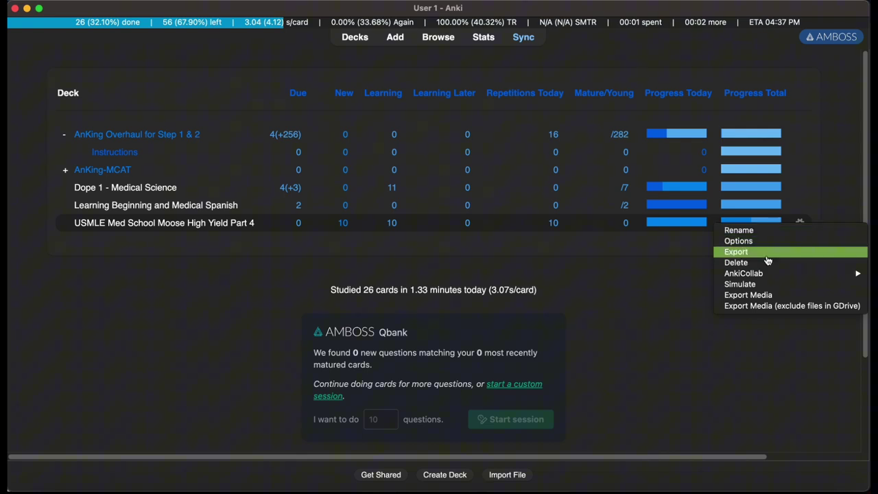
click(767, 263)
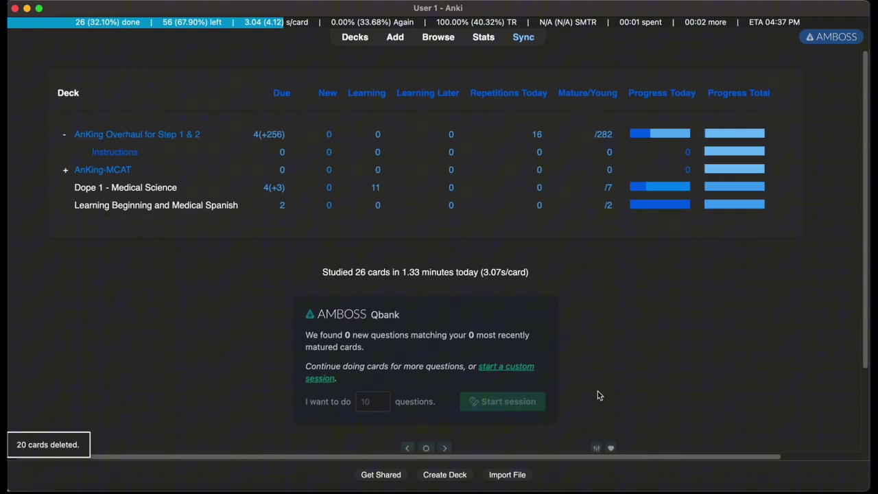
click(545, 488)
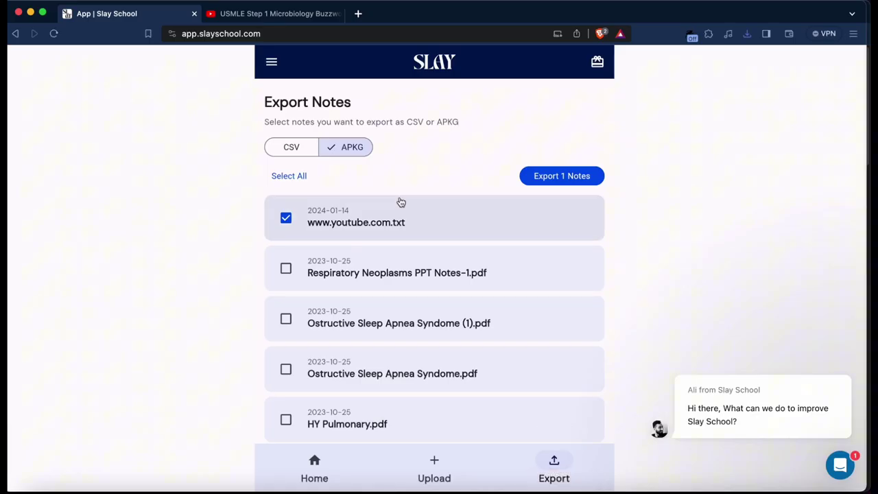
click(320, 460)
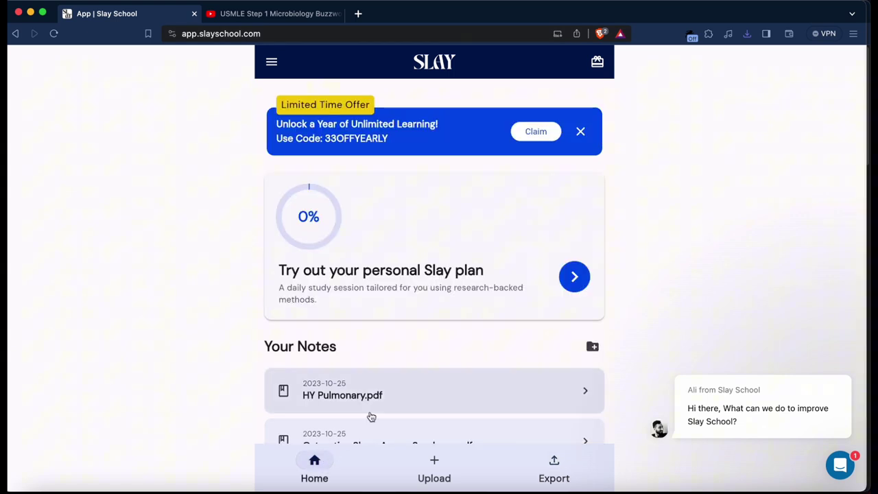
scroll(371, 416, down, 3)
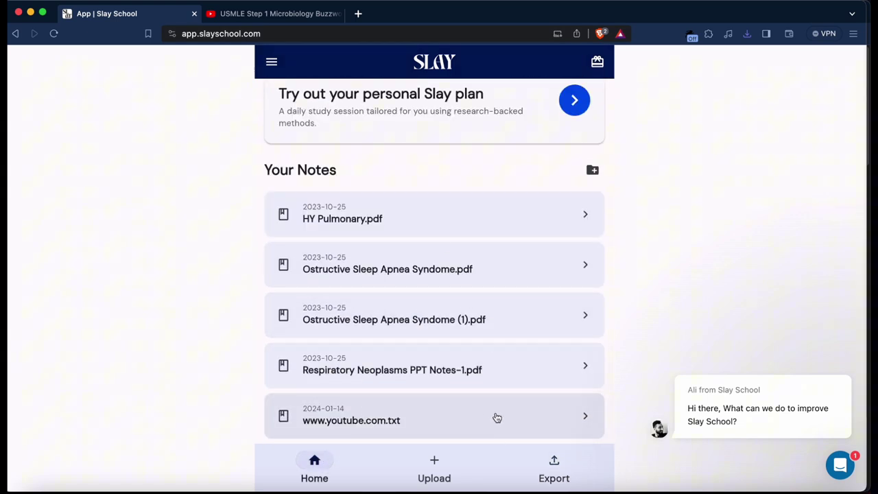
click(576, 418)
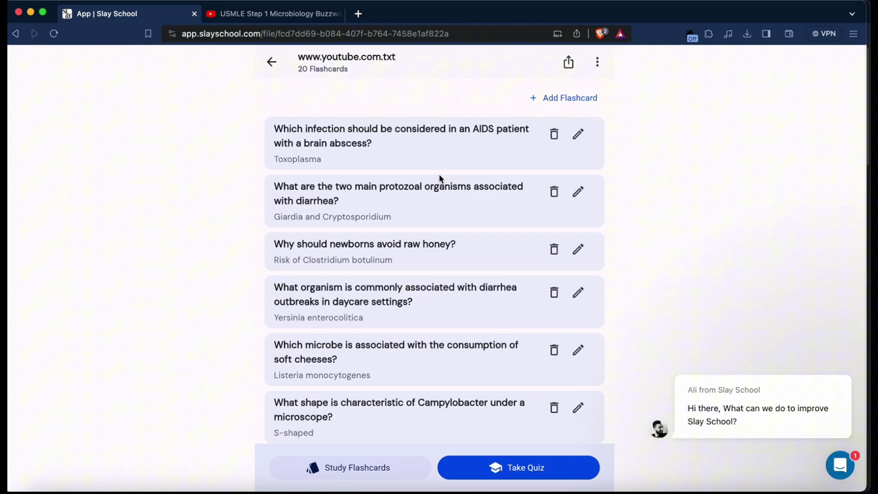
scroll(443, 358, down, 10)
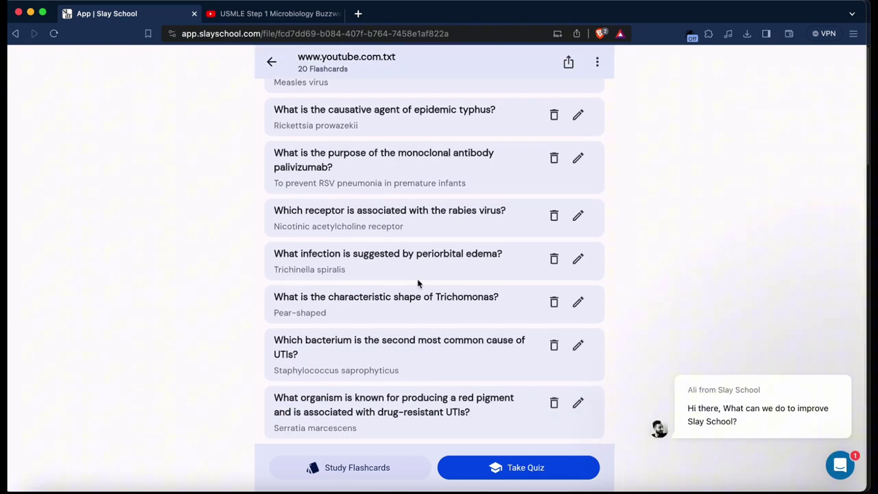
click(278, 66)
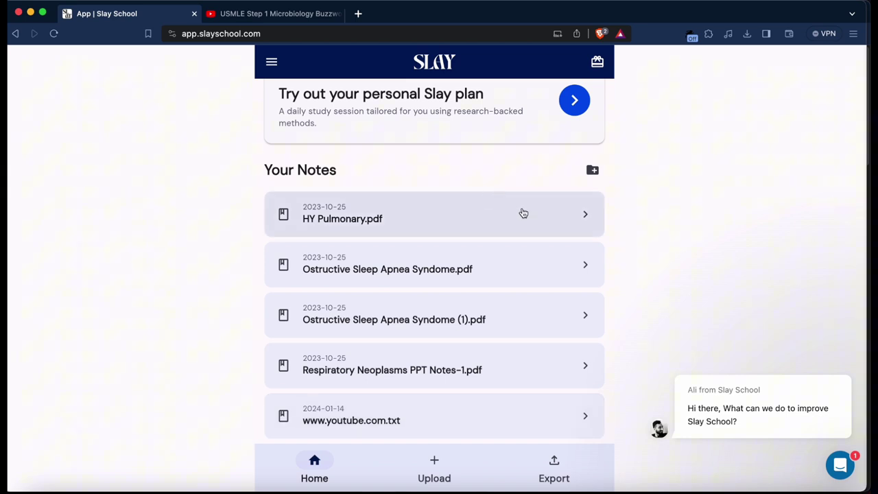
Step: Open the HY Pulmonary.pdf deck and look through its first flashcards
click(582, 218)
scroll(290, 304, down, 2)
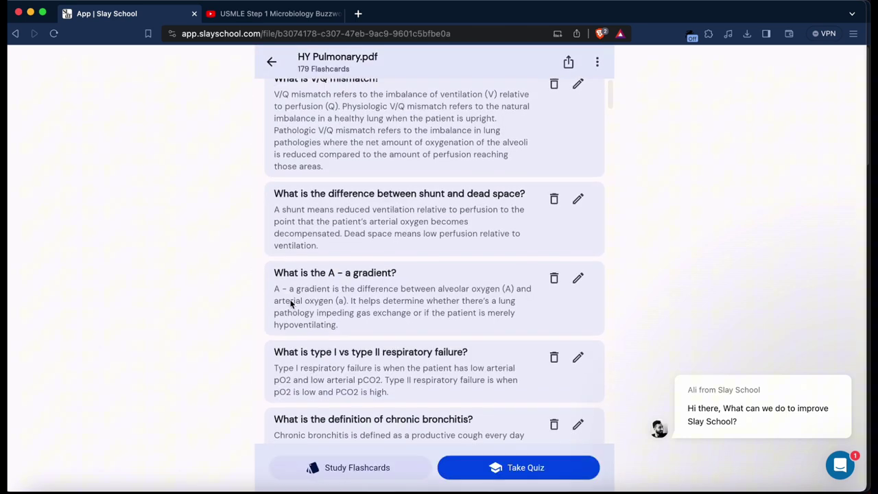
scroll(290, 305, up, 2)
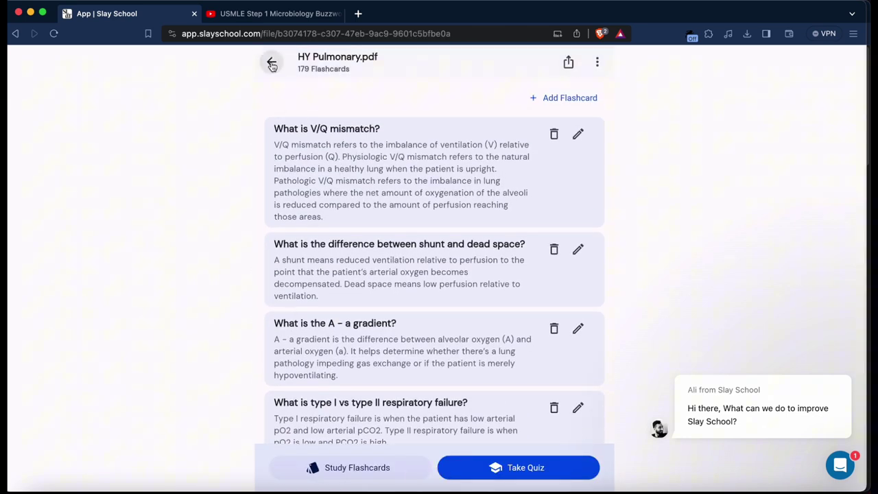
Step: Study the first two HY Pulmonary.pdf flashcards, revealing each answer and marking it I Know This, and return to the notes overview
click(357, 467)
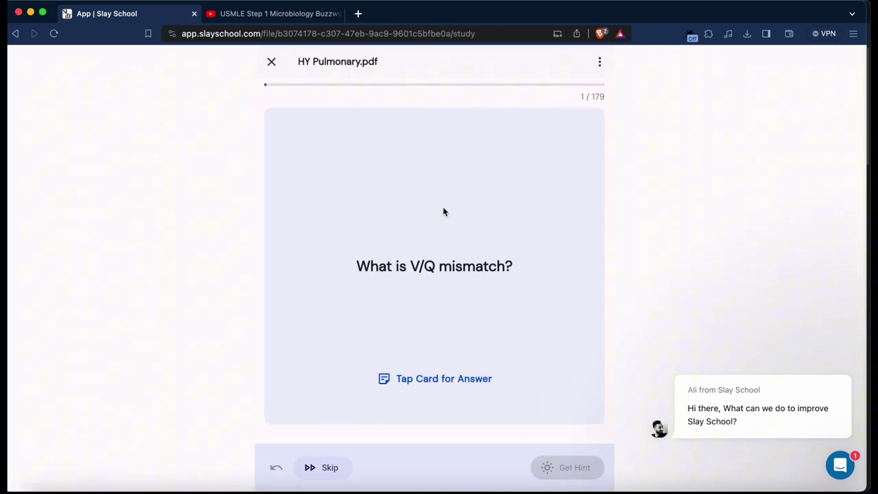
click(452, 239)
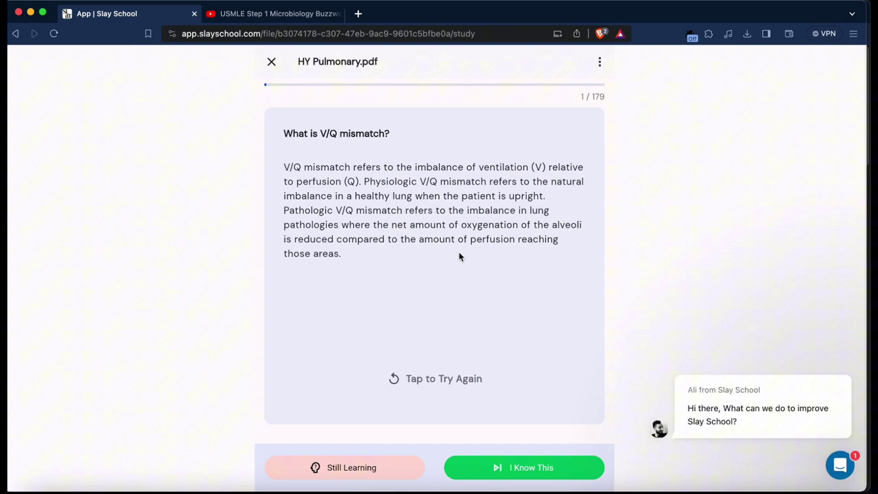
click(486, 395)
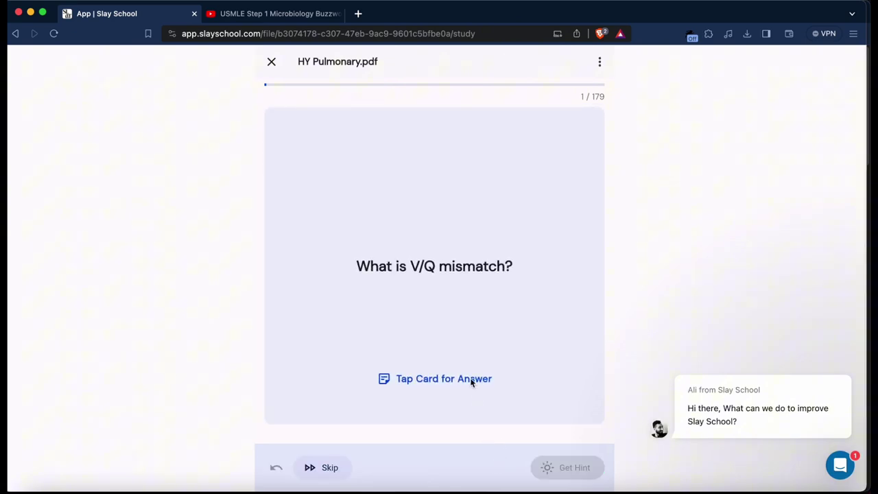
click(470, 380)
click(520, 469)
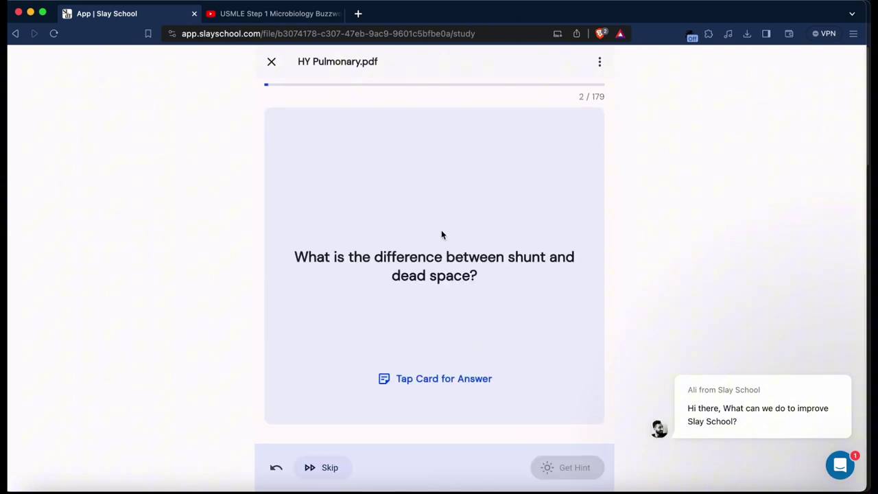
click(482, 313)
click(503, 467)
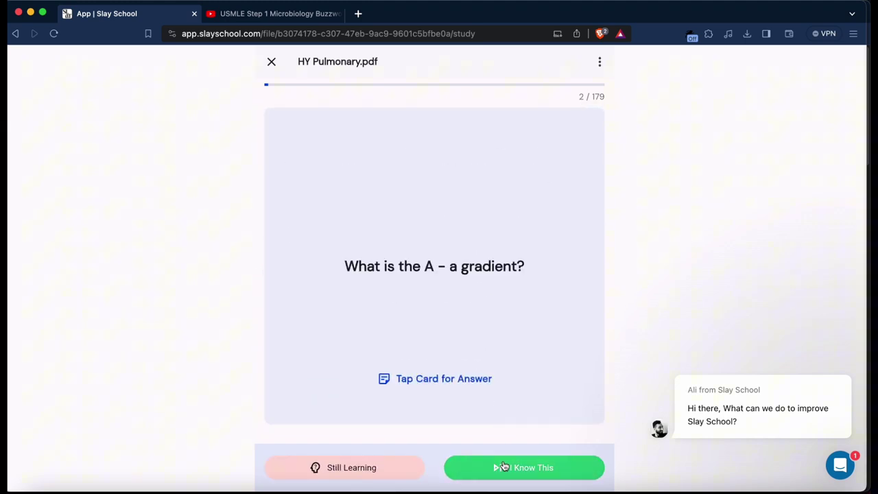
click(272, 62)
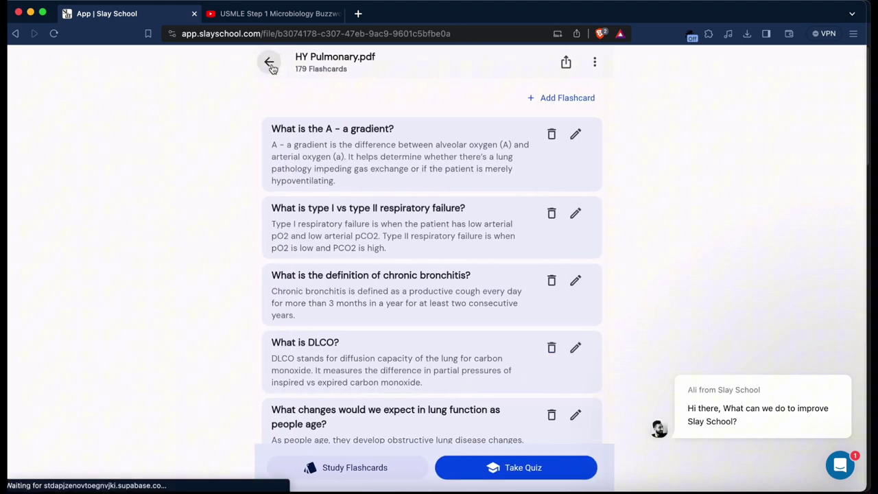
click(273, 62)
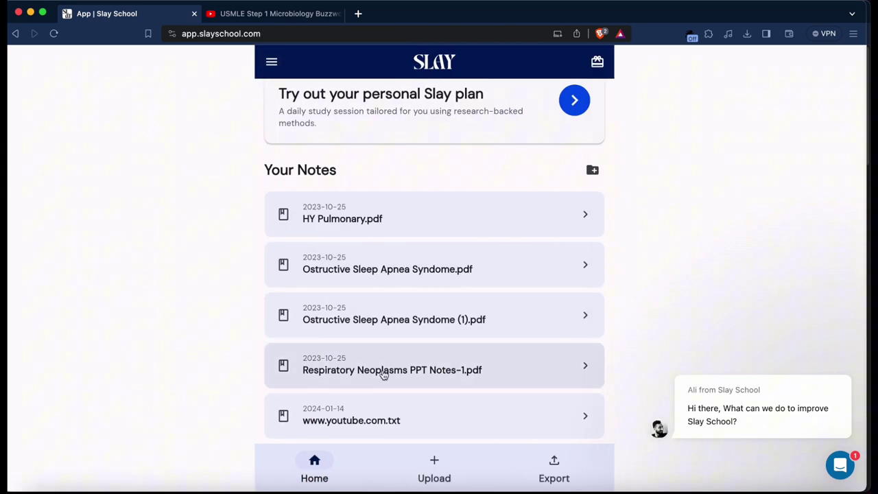
scroll(387, 372, up, 3)
scroll(384, 374, up, 2)
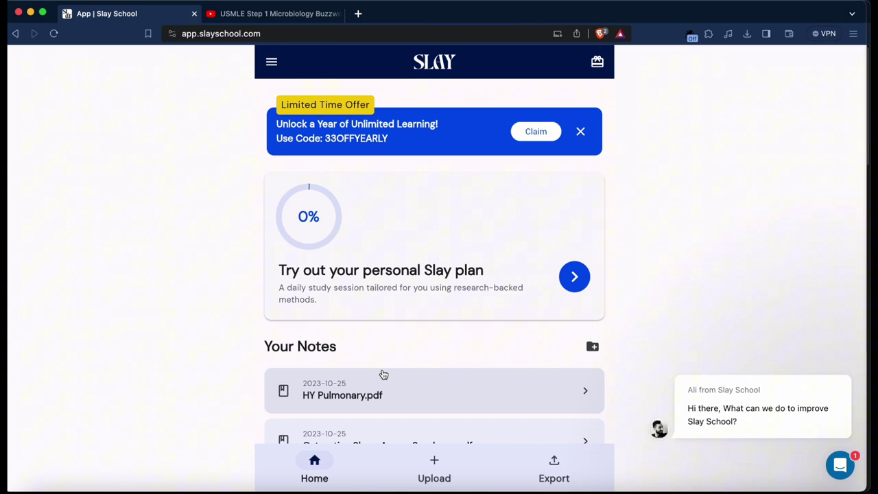
scroll(384, 373, down, 5)
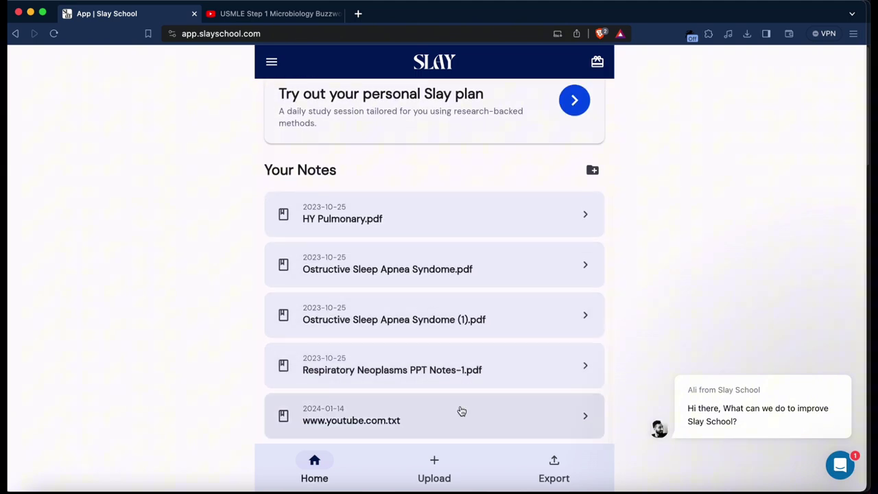
scroll(478, 322, up, 5)
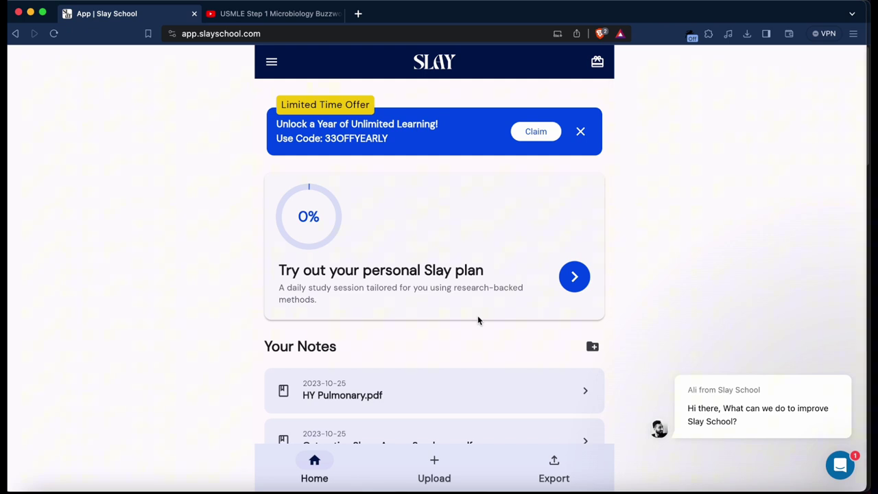
scroll(479, 321, down, 5)
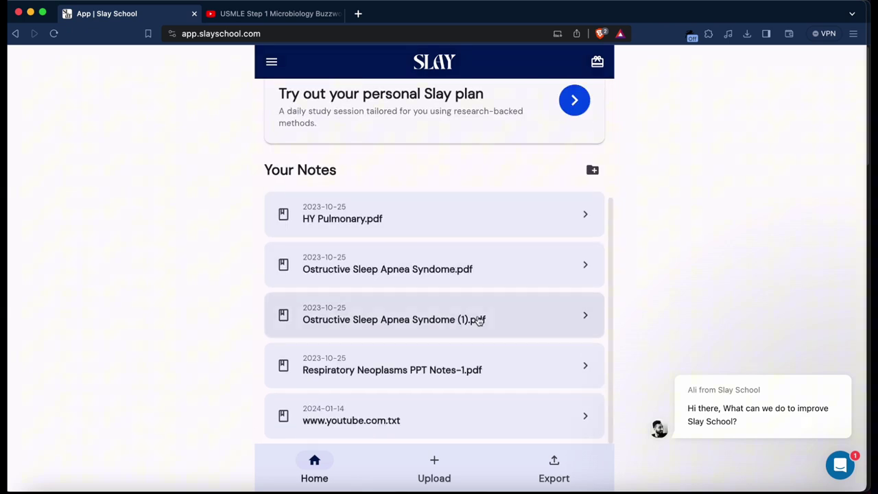